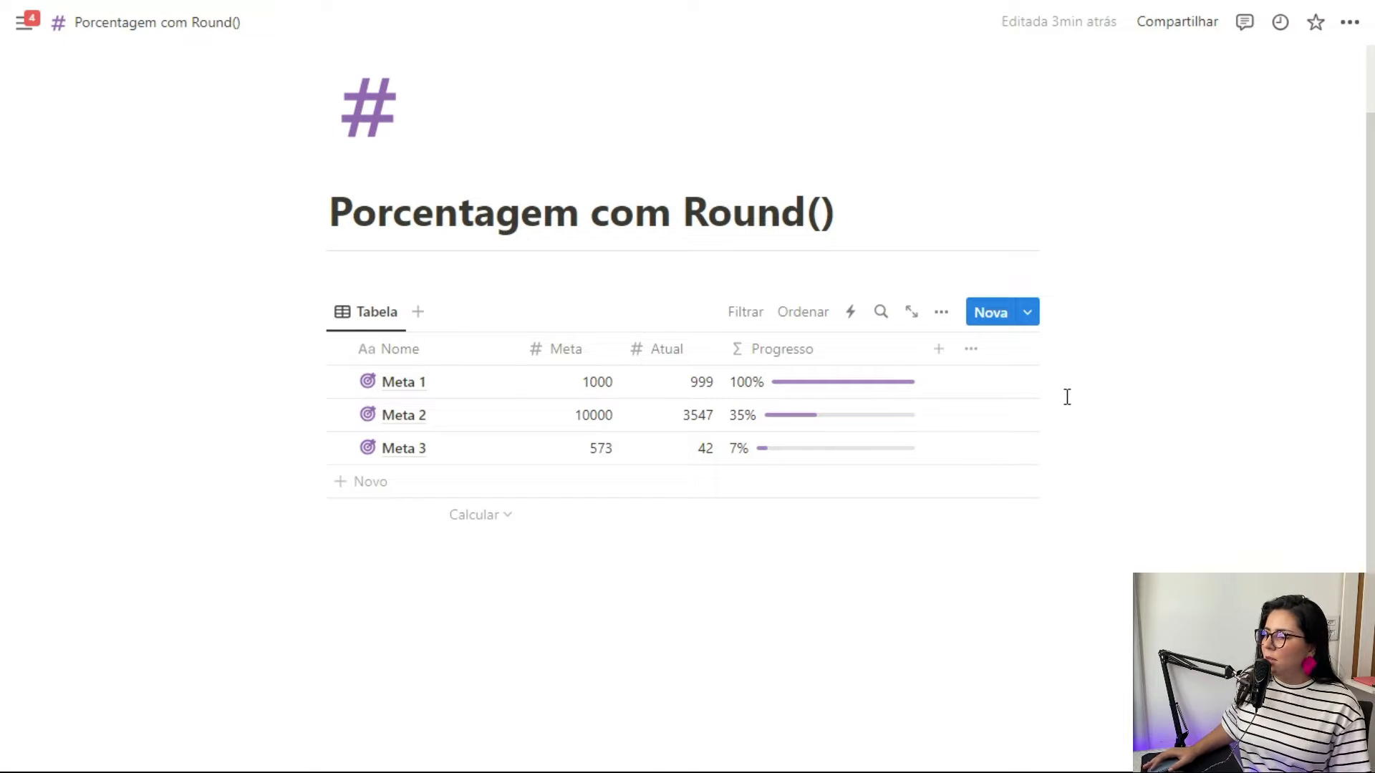
- Open the Progresso formula of Meta 1 to examine its round expression, and close it without changes
click(838, 393)
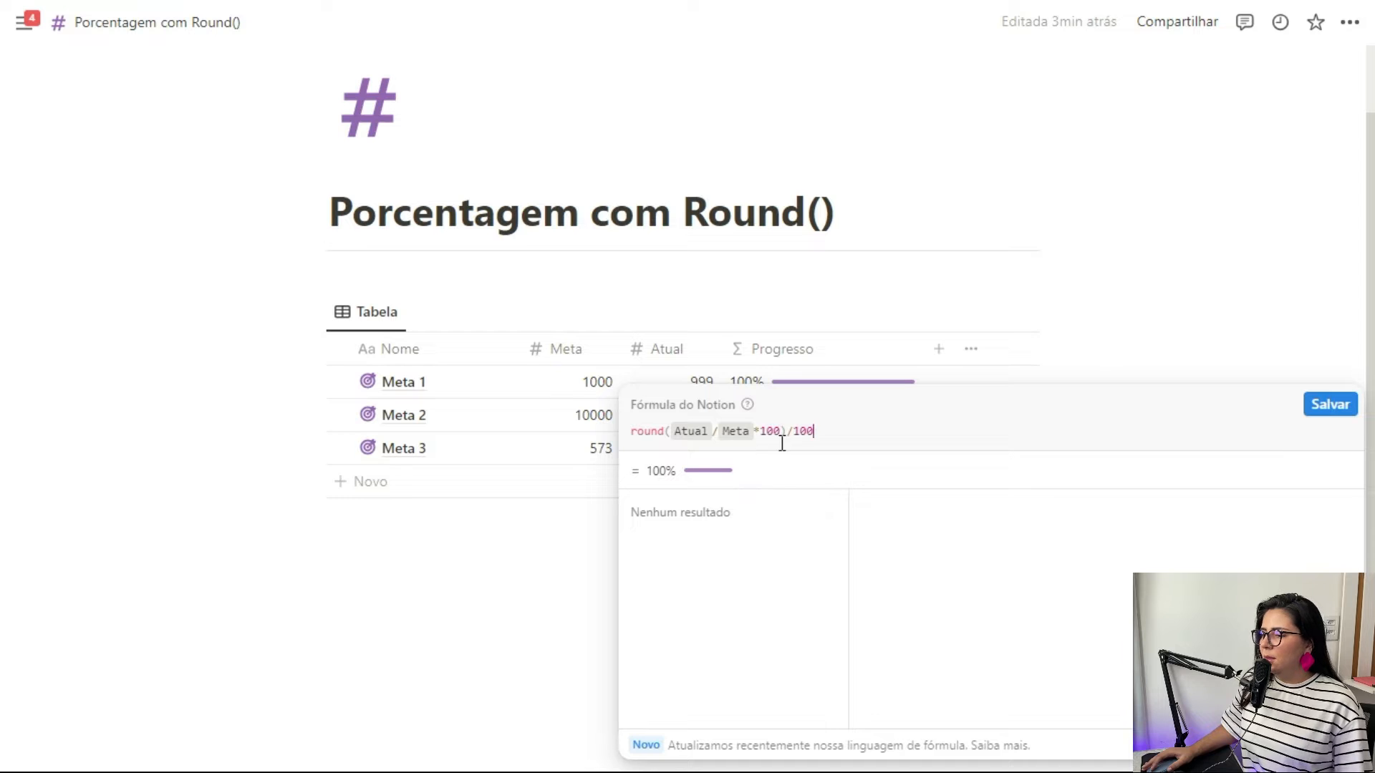
click(639, 430)
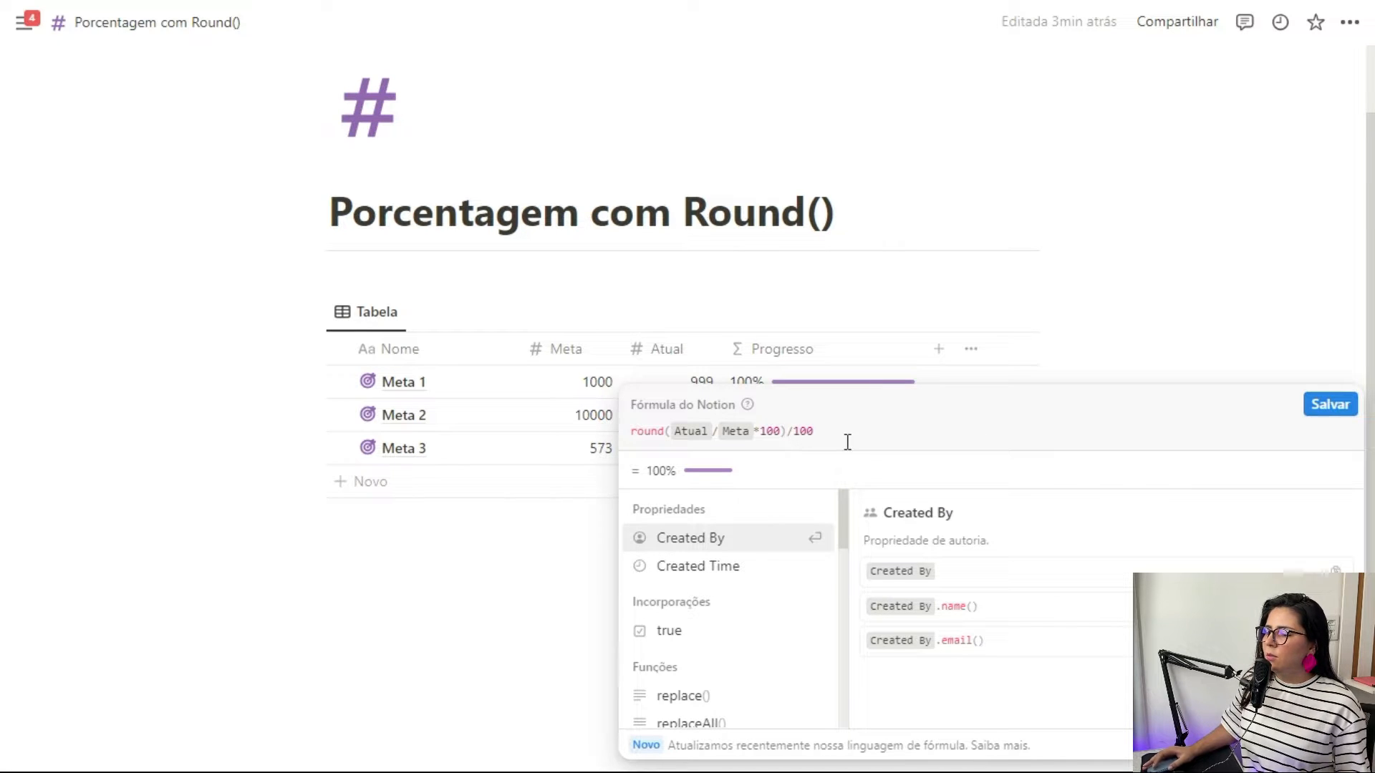
click(1329, 404)
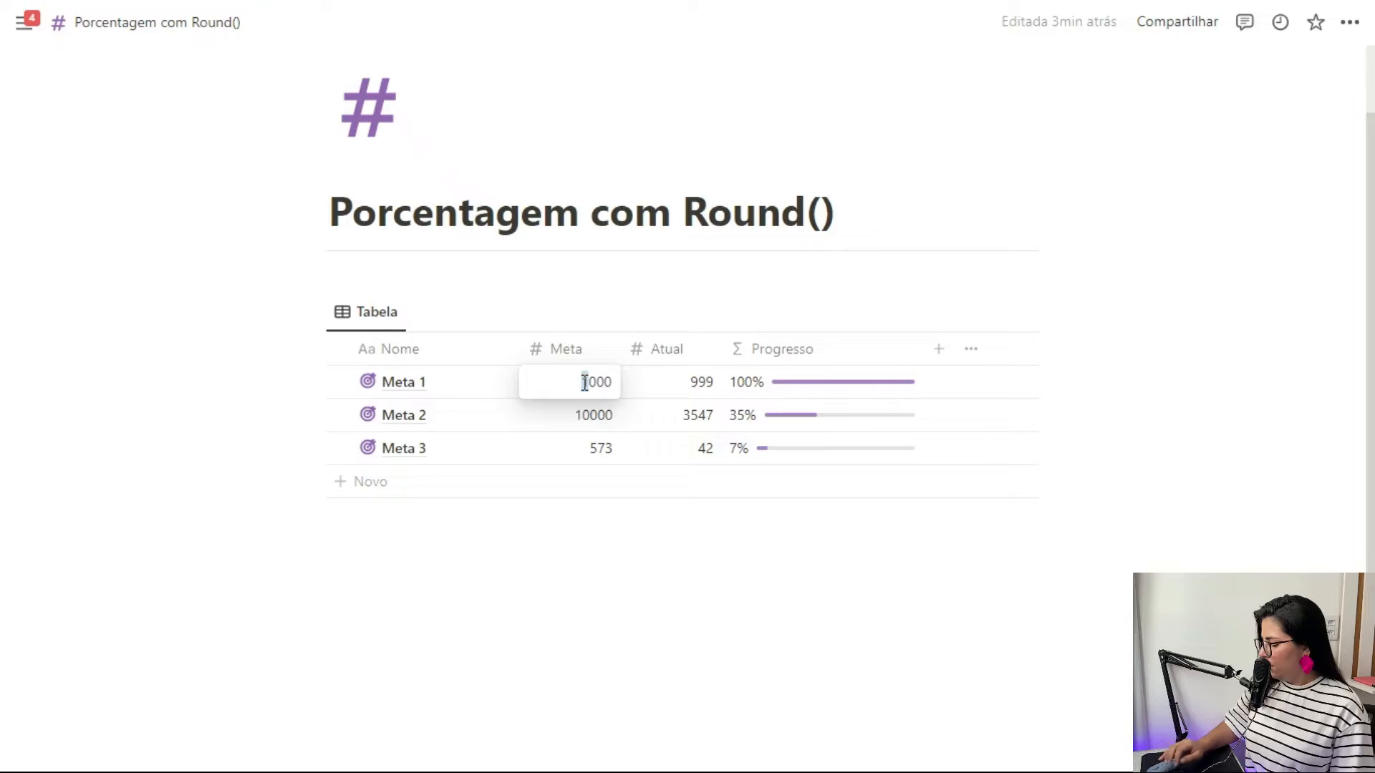
- For Meta 1, set the Meta value to 5000 and the Atual value to 4999
text(5)
click(676, 393)
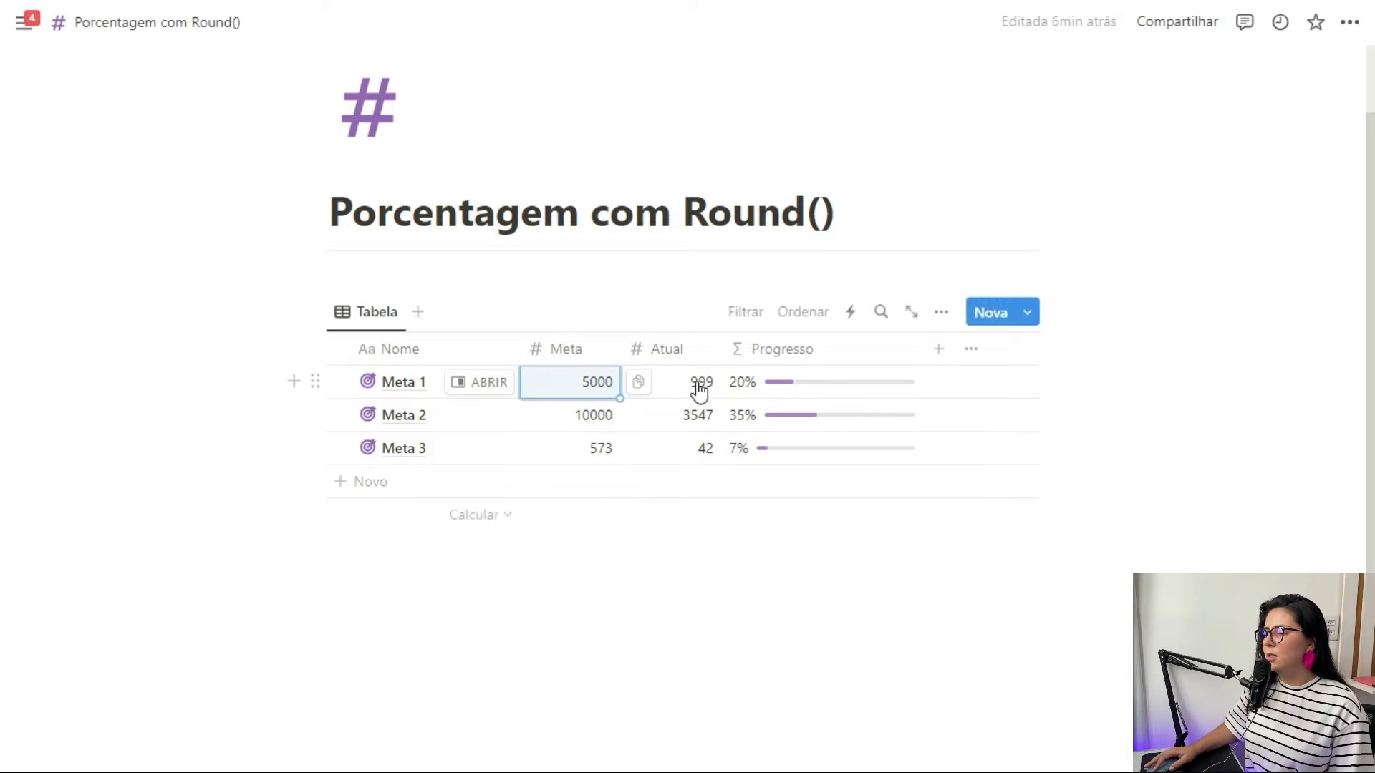
click(698, 383)
text(4999)
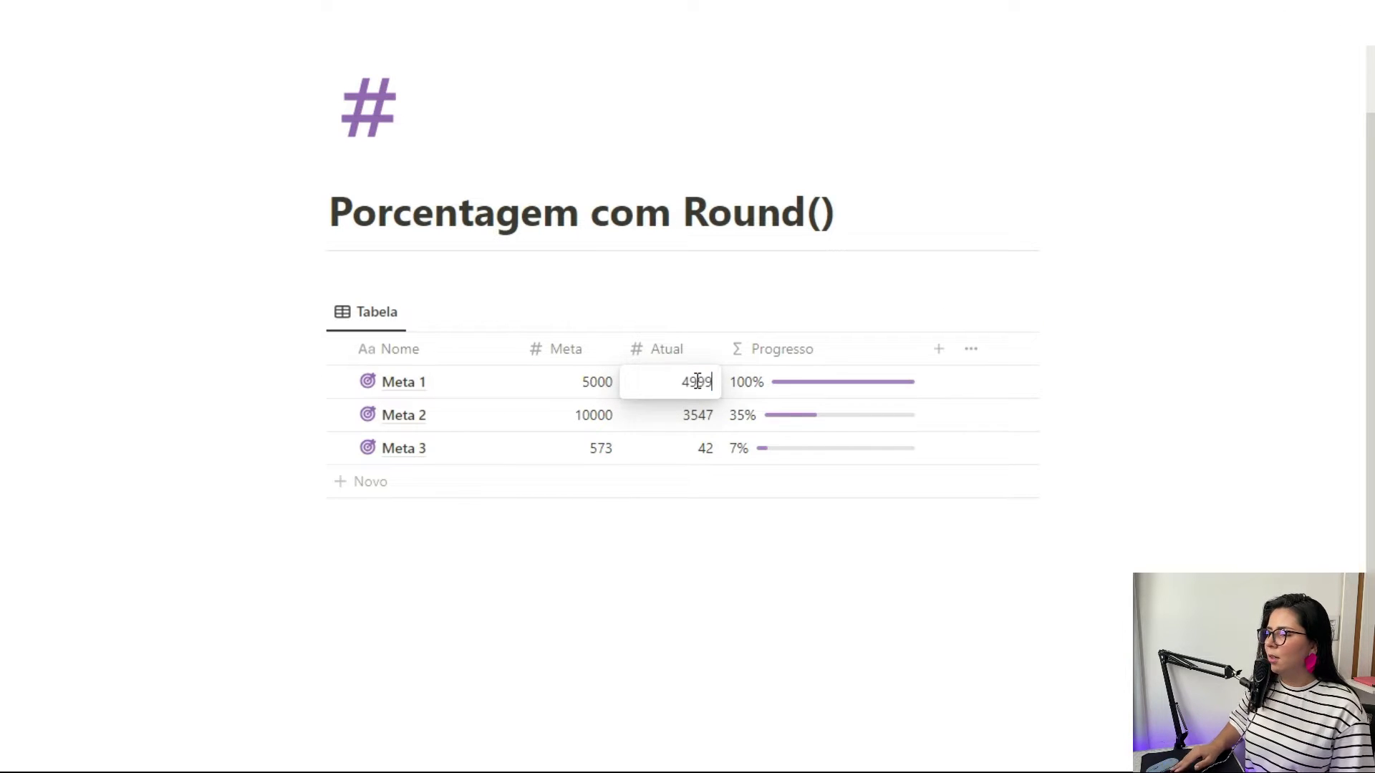
key(Return)
click(693, 386)
key(Escape)
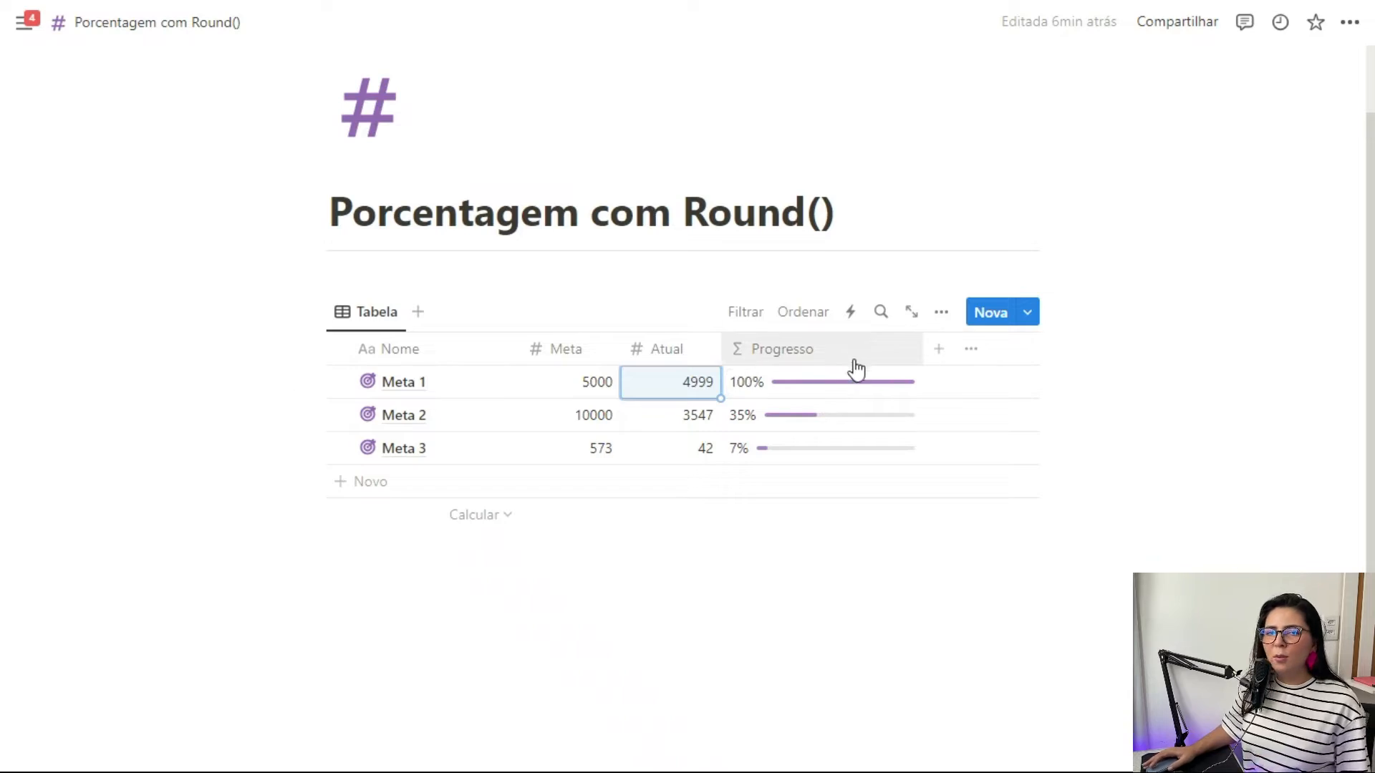
- Strip the rounding from the Progresso formula, leaving only Atual/Meta, and save it
click(852, 381)
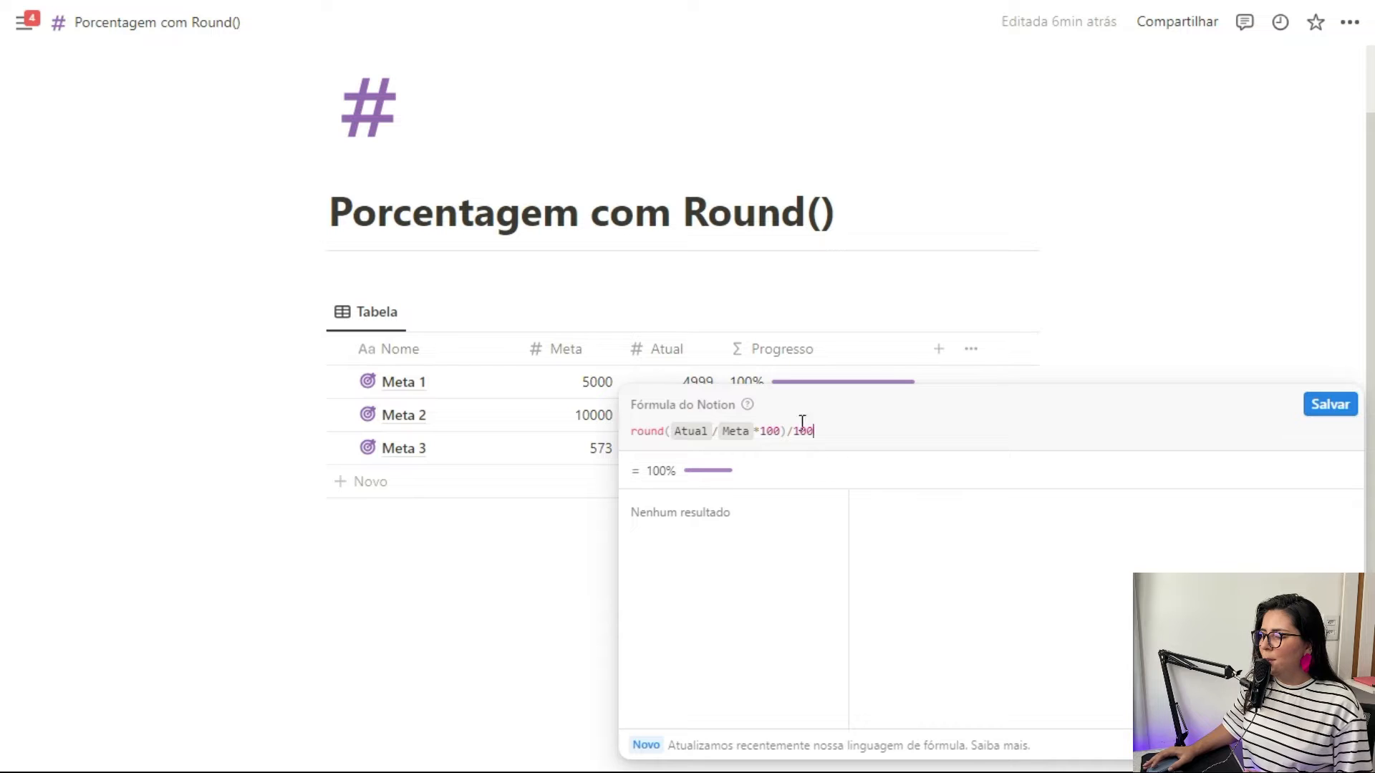
click(1083, 359)
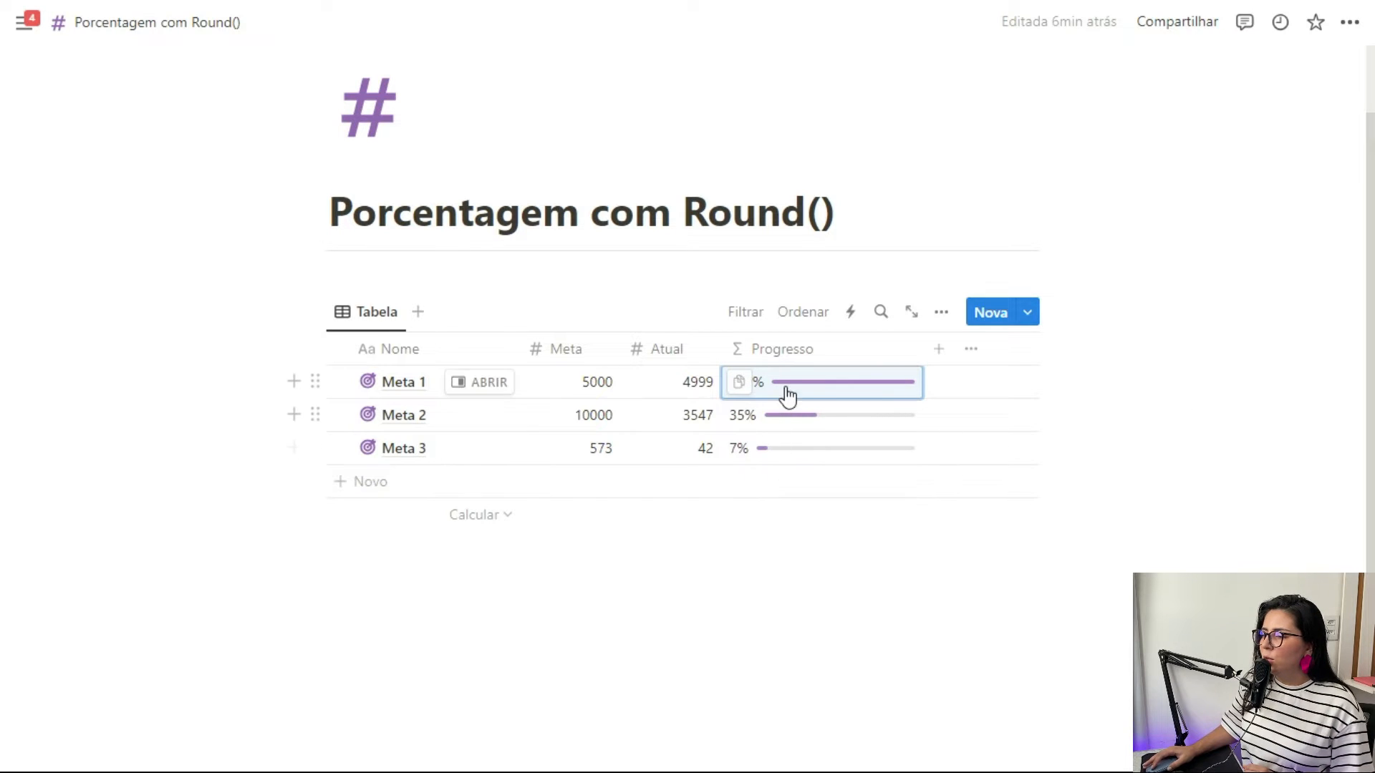
click(809, 394)
double_click(651, 429)
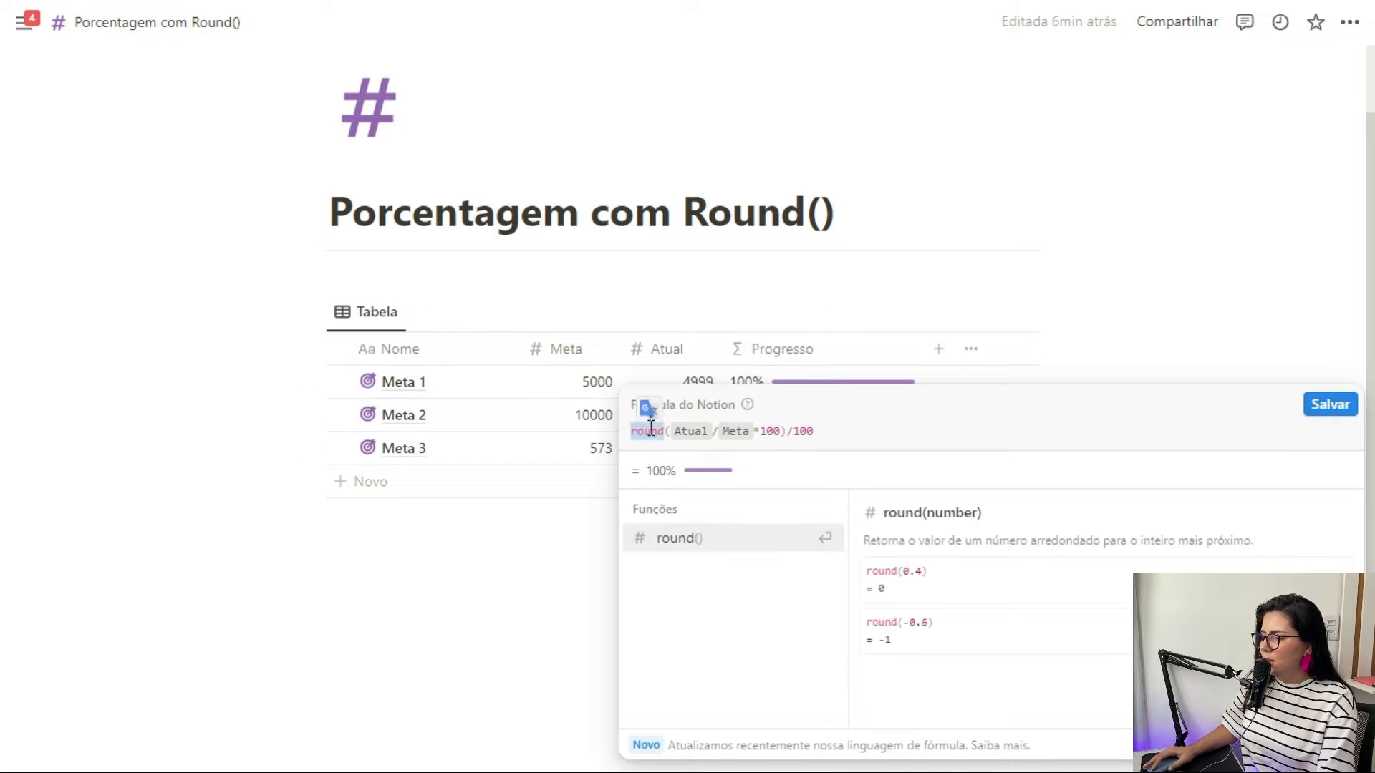
key(BackSpace)
key(Delete)
drag(734, 432, 795, 431)
key(BackSpace)
key(BackSpace)
key(BackSpace)
key(BackSpace)
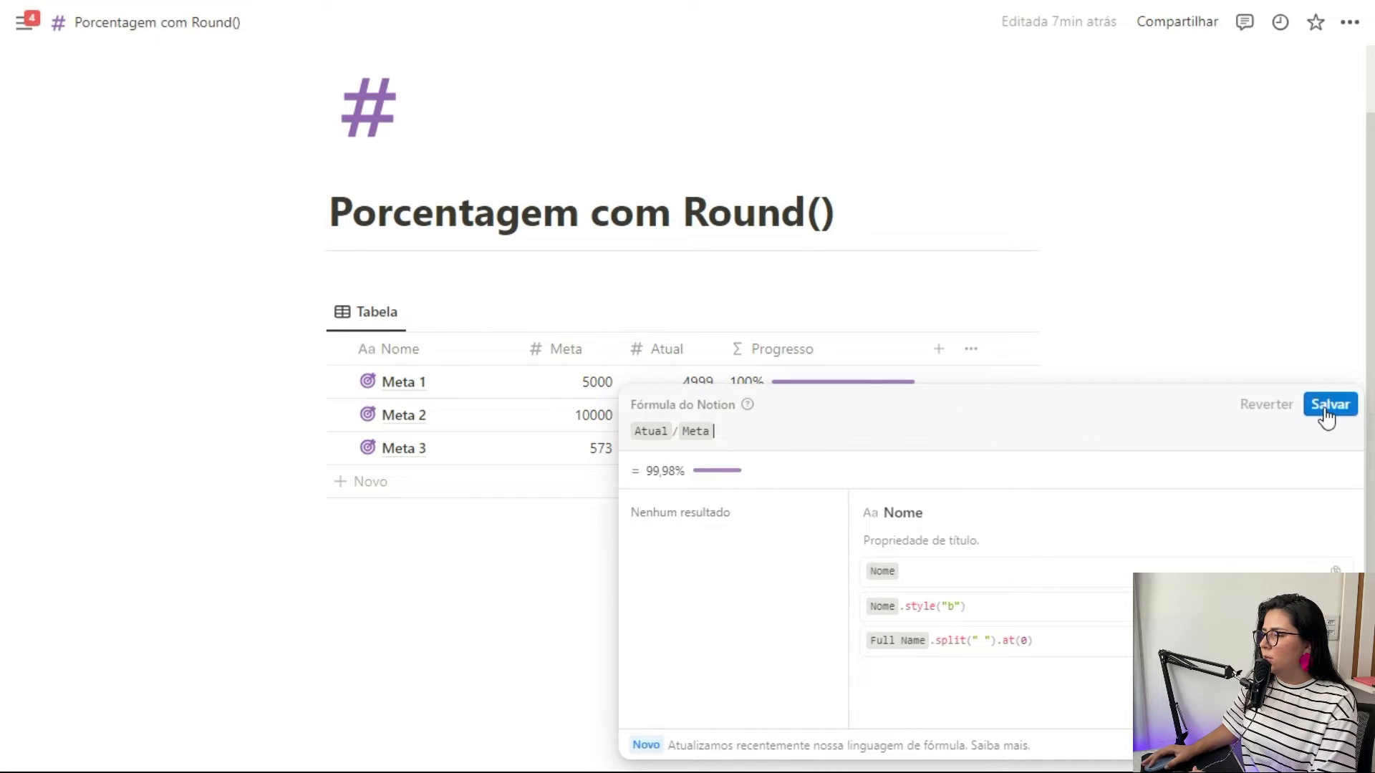
click(1327, 406)
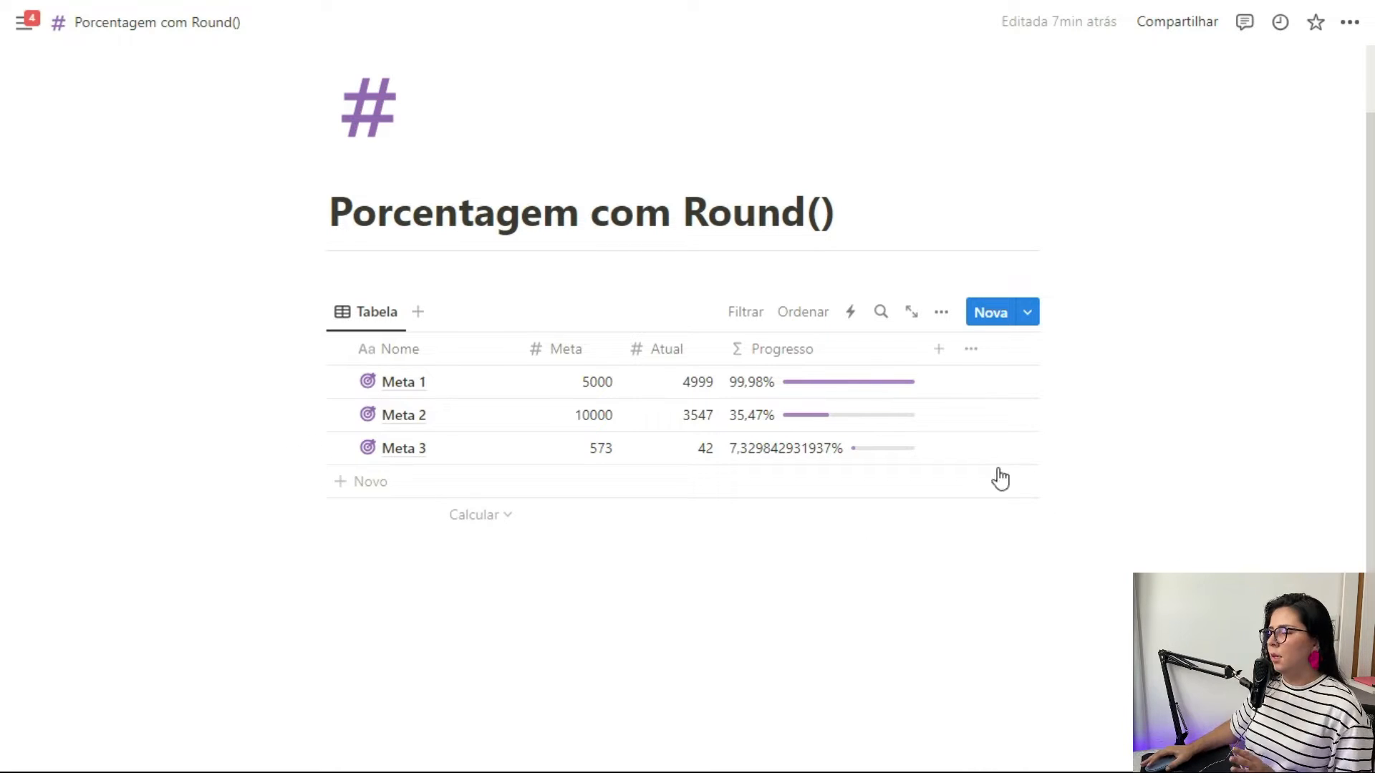
- Rewrite the Progresso formula as round(Atual/Meta*100)/100
click(776, 386)
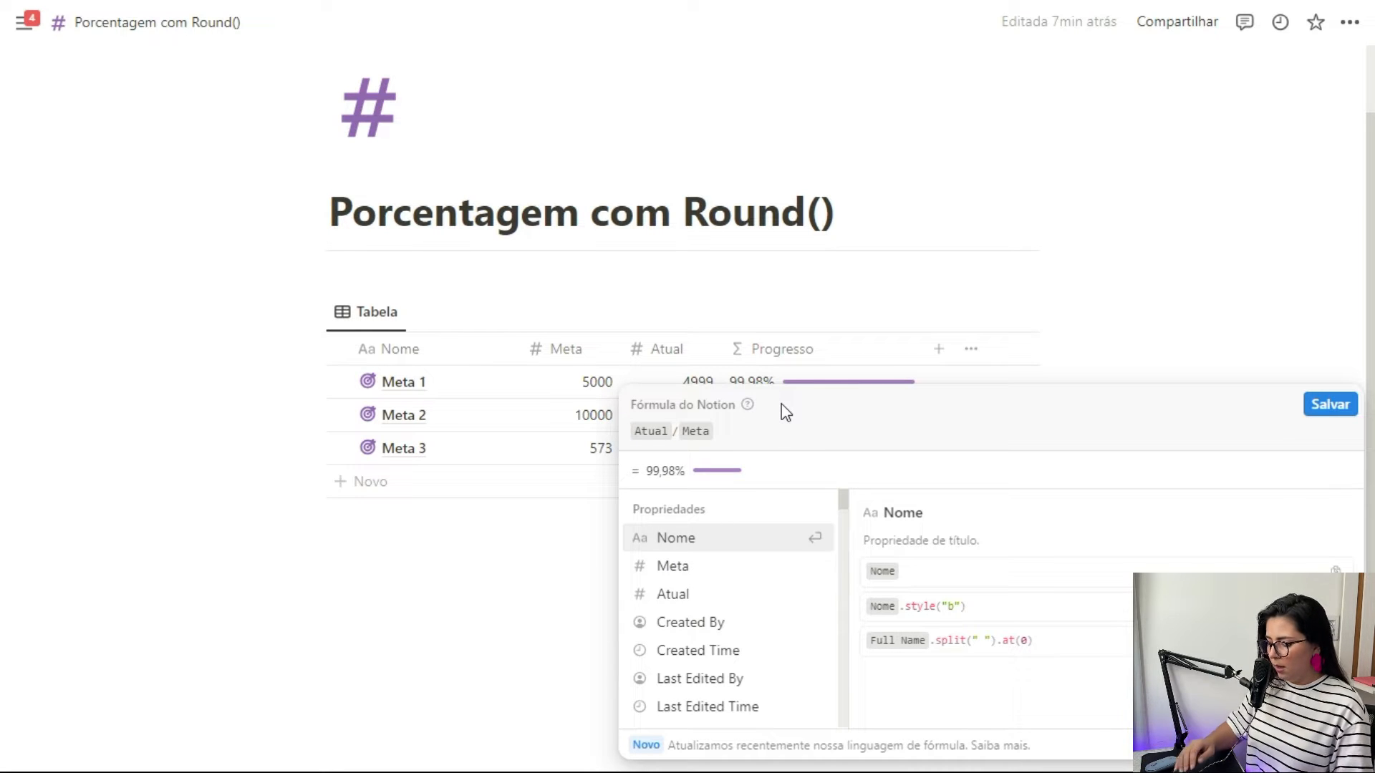
text(round()
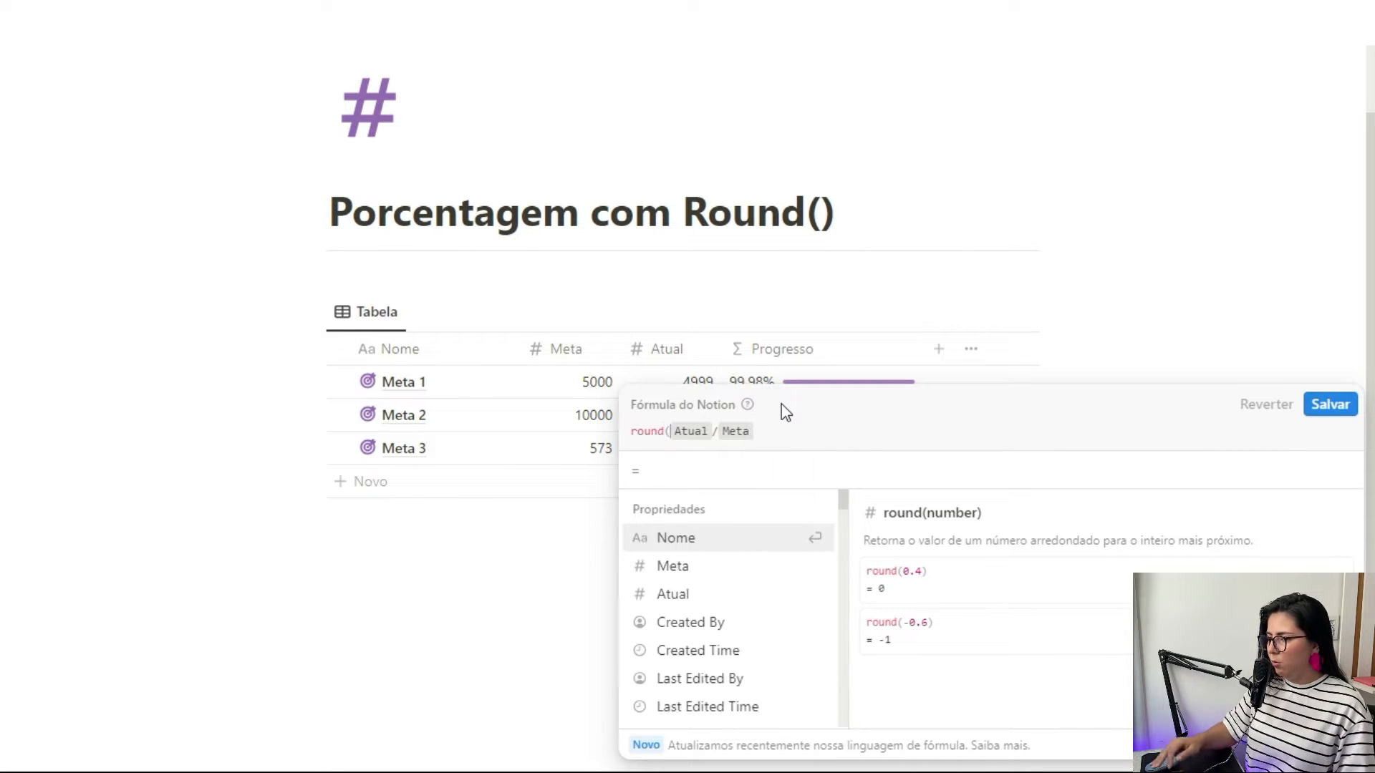
click(793, 429)
text(*100)/100)
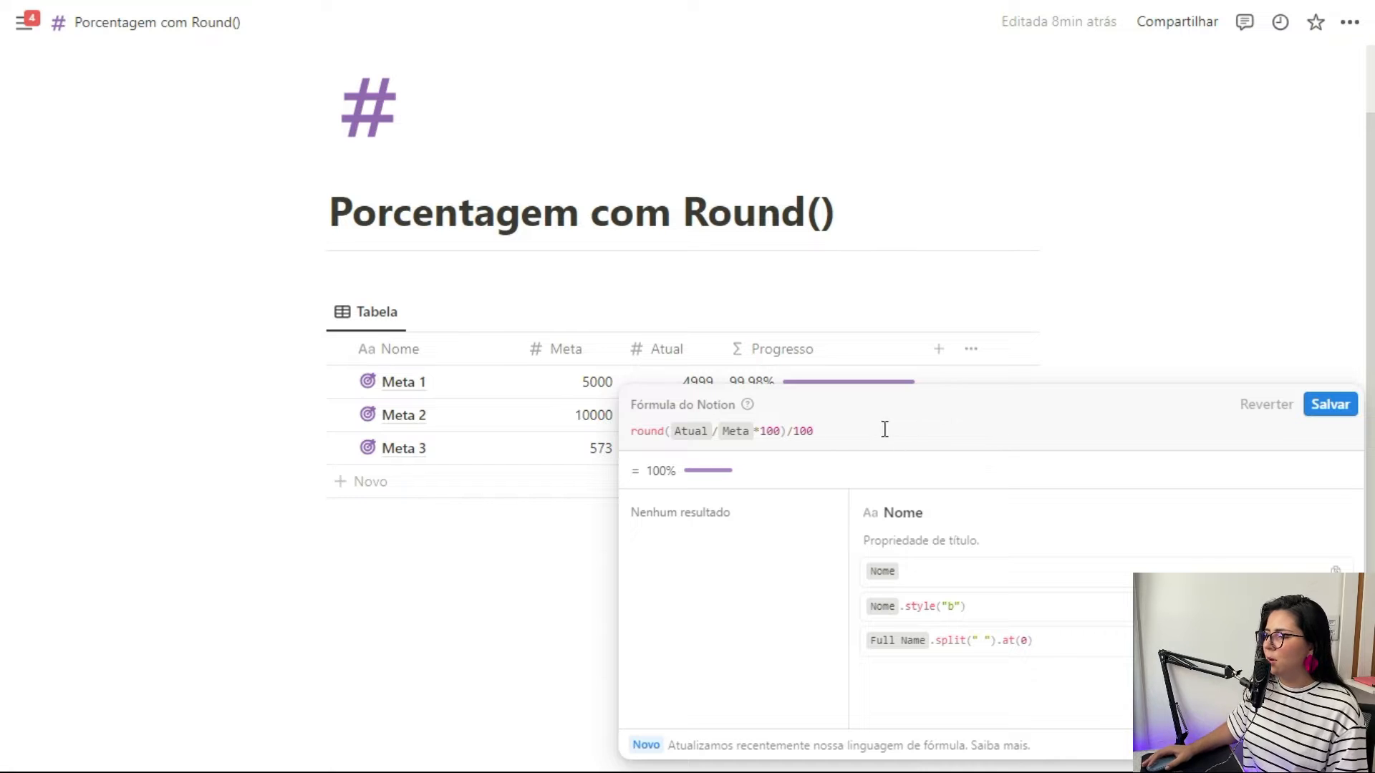
- Change both the multiplier and the divisor in the Progresso formula to 1000, and save it
key(Left)
key(Left)
key(Left)
key(Left)
key(Left)
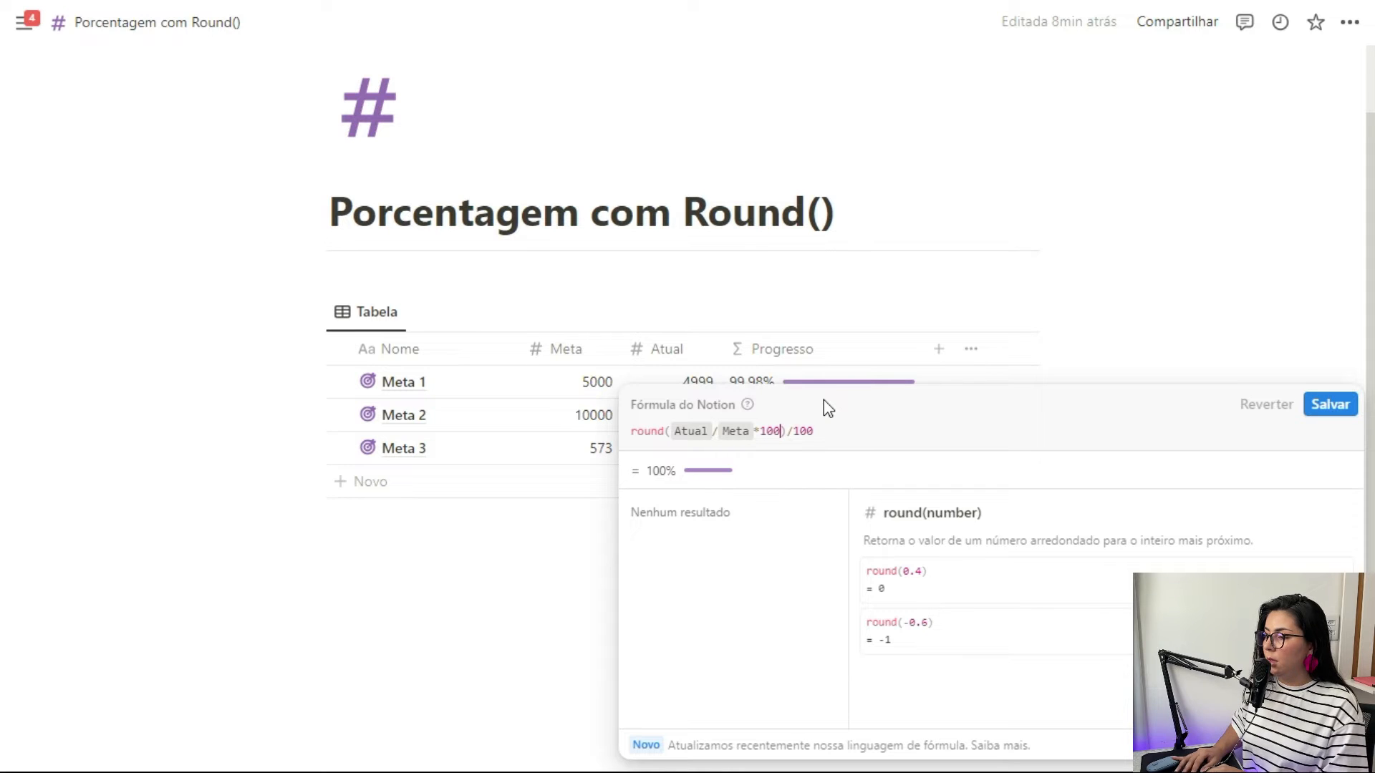
text(0)
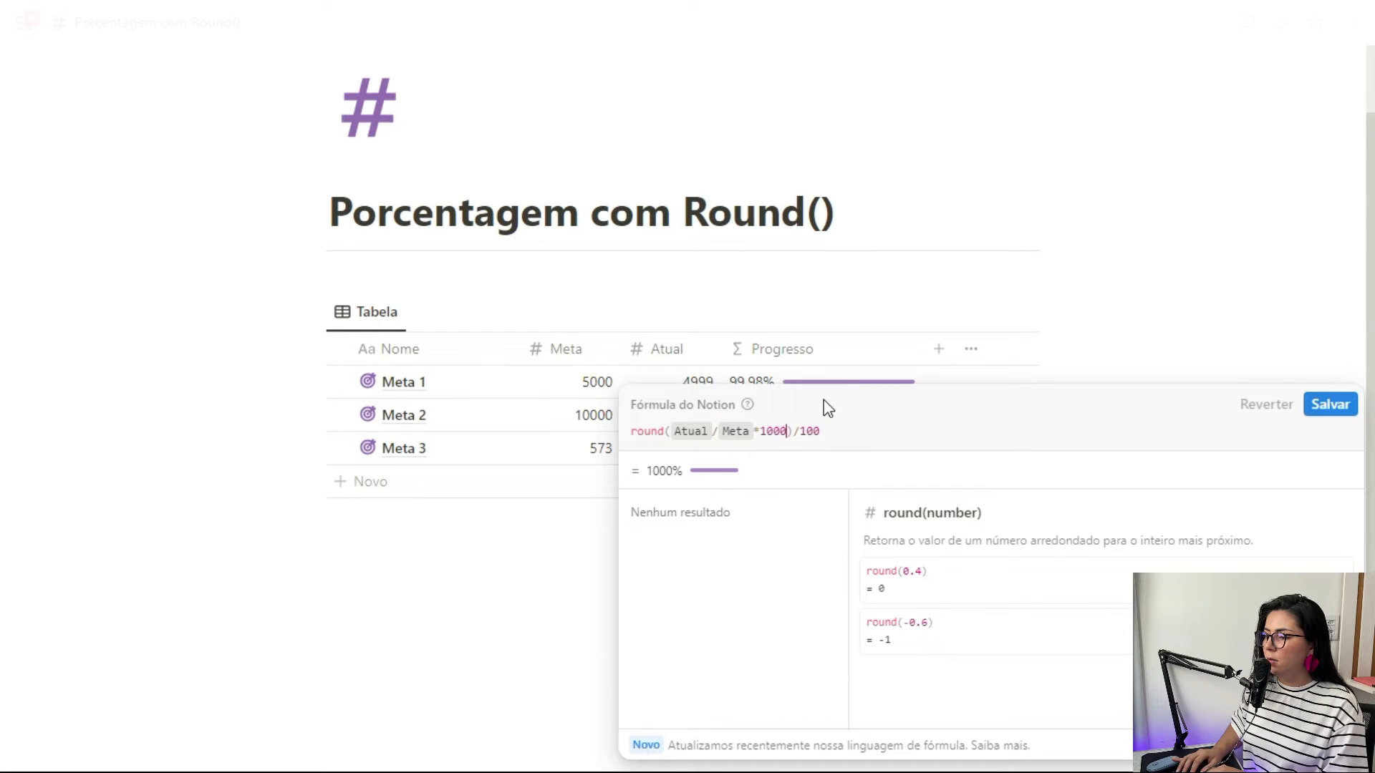
key(Right)
key(Right)
key(Right)
text(0)
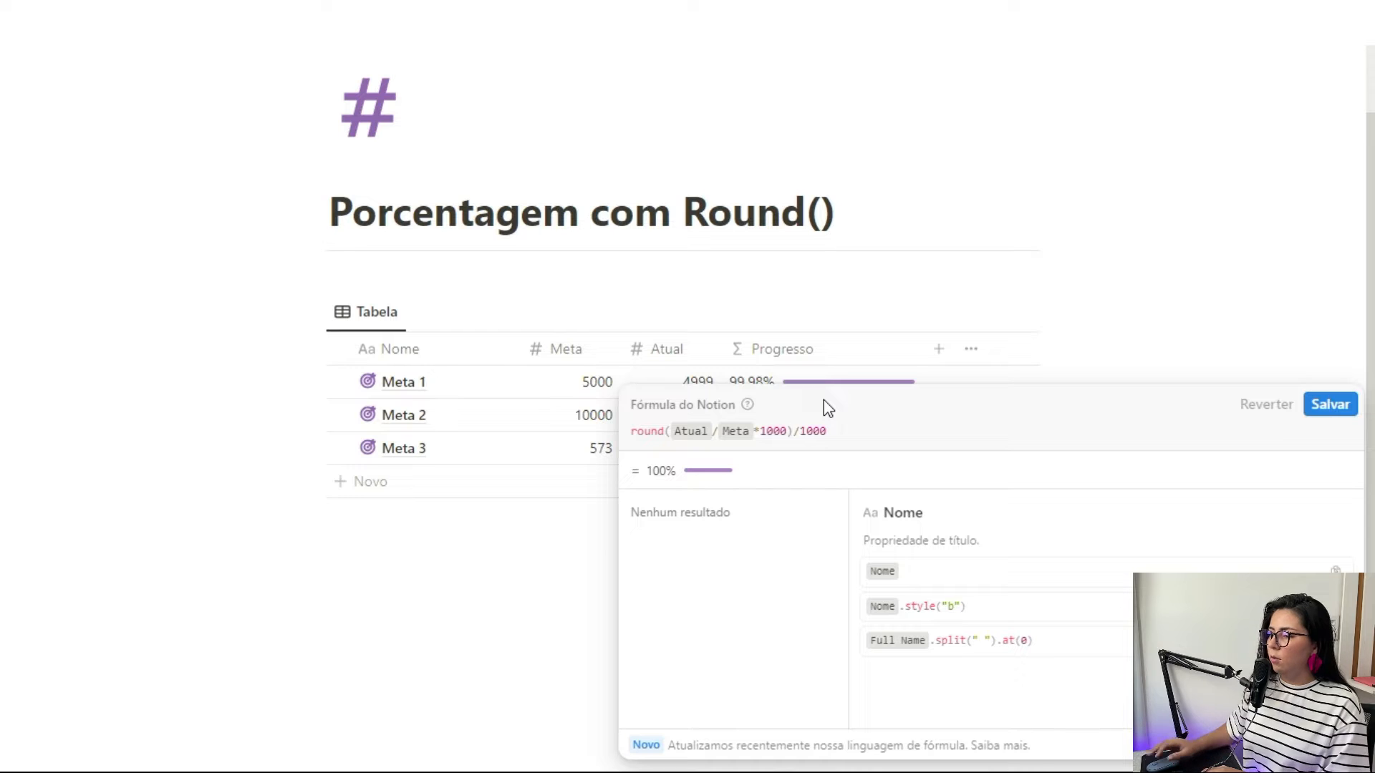
click(1327, 406)
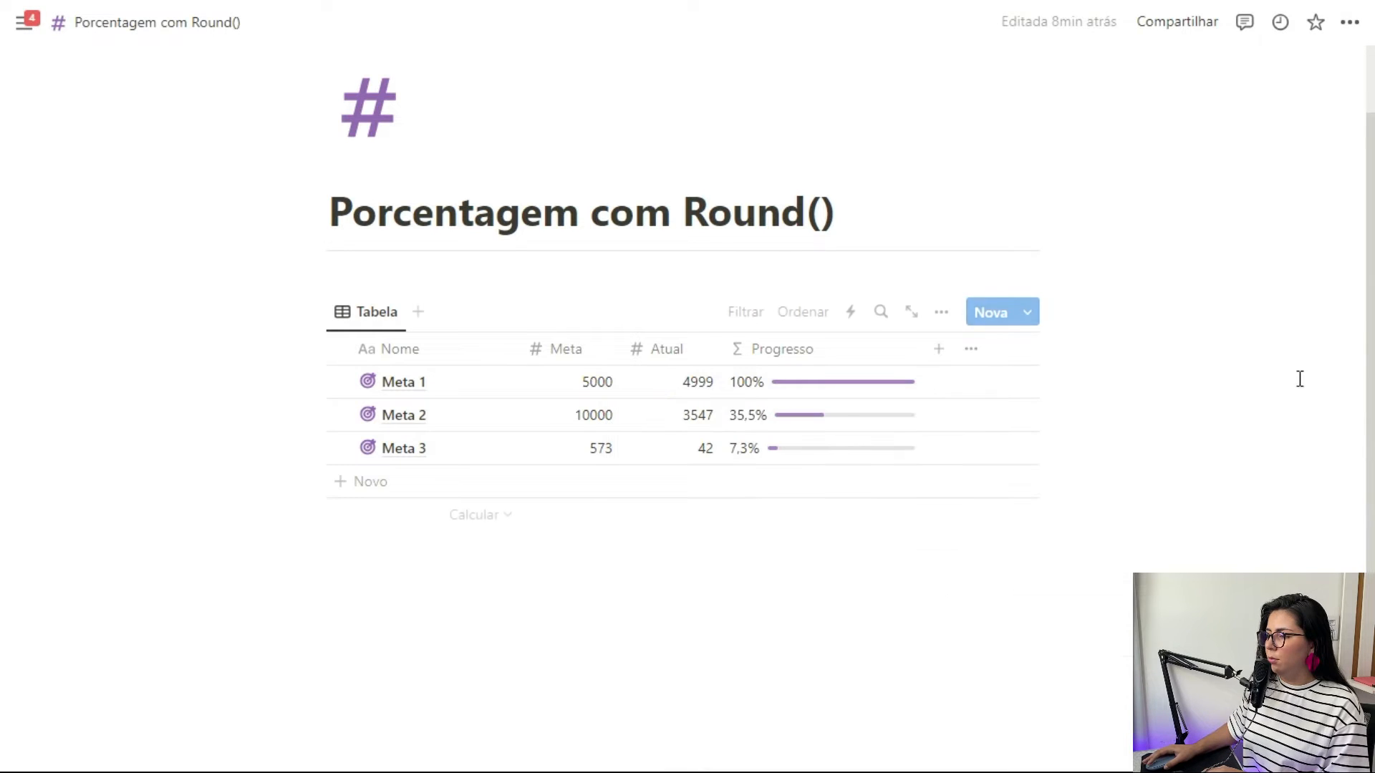
- Change the Progresso formula to round(Atual/Meta*10000)/10000 and save it
click(781, 393)
click(788, 432)
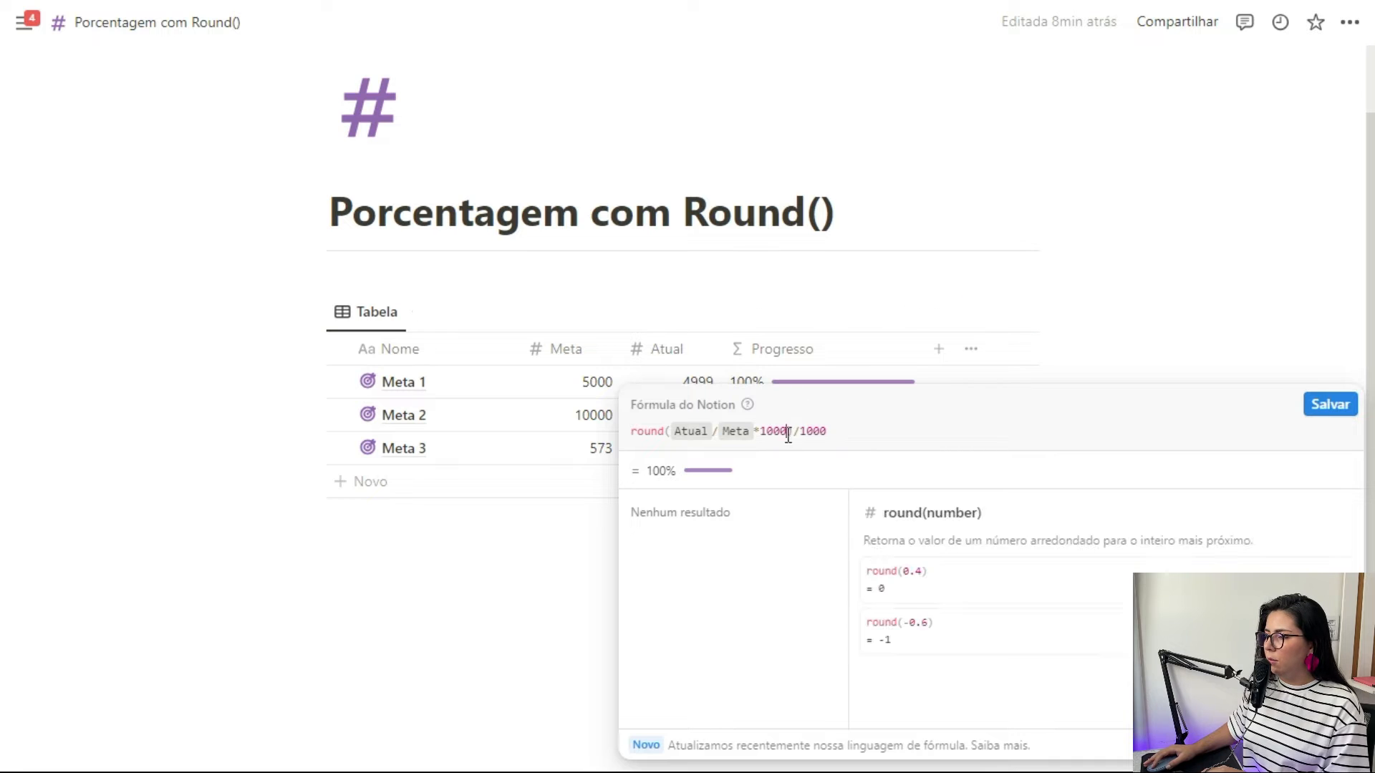
text(0)
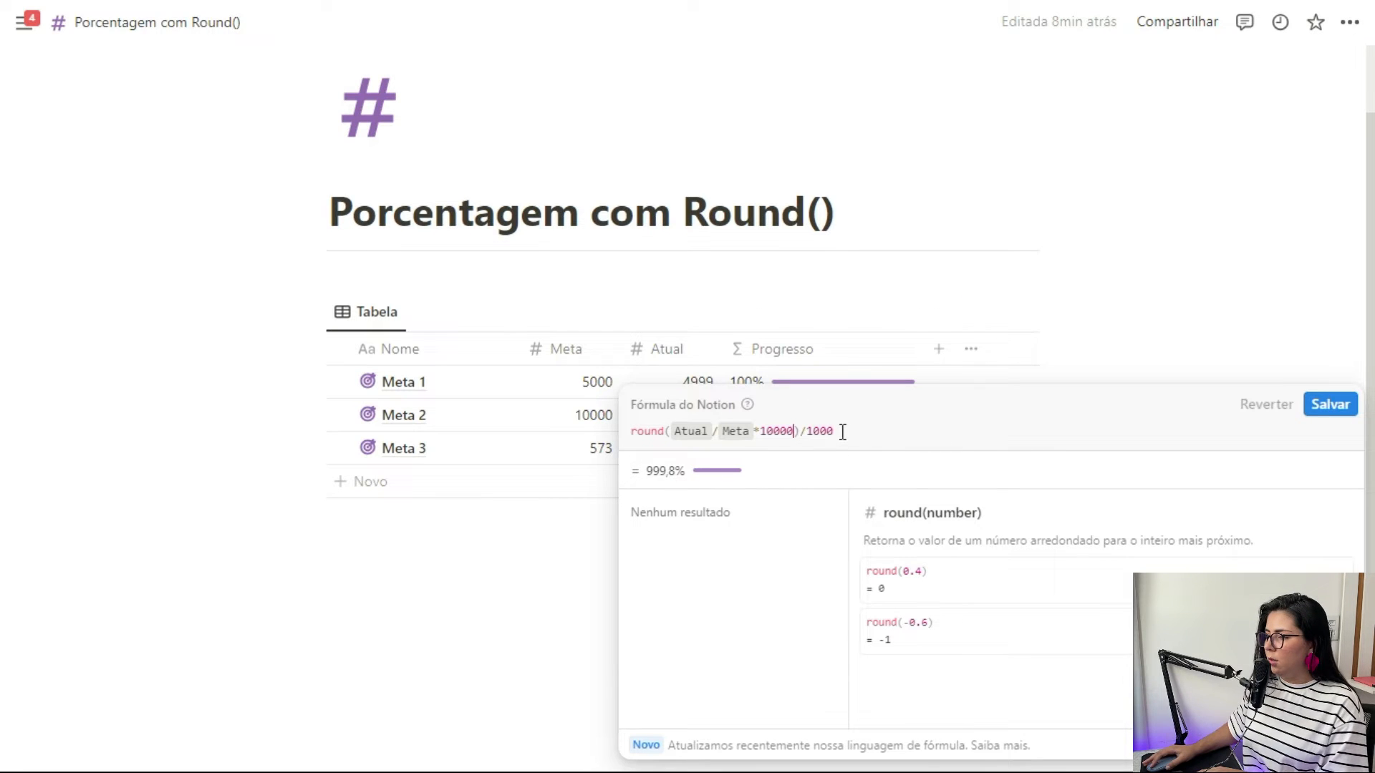
text(0)
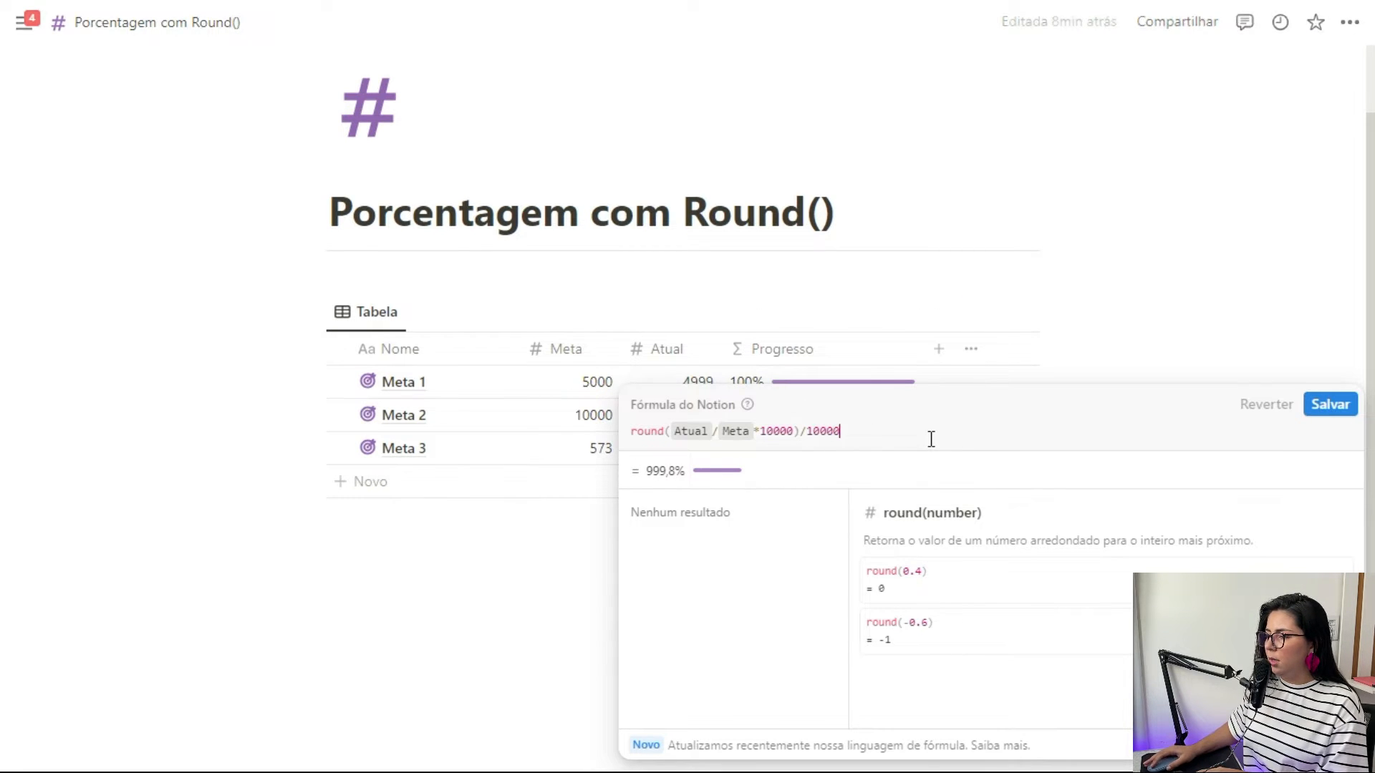
click(1338, 405)
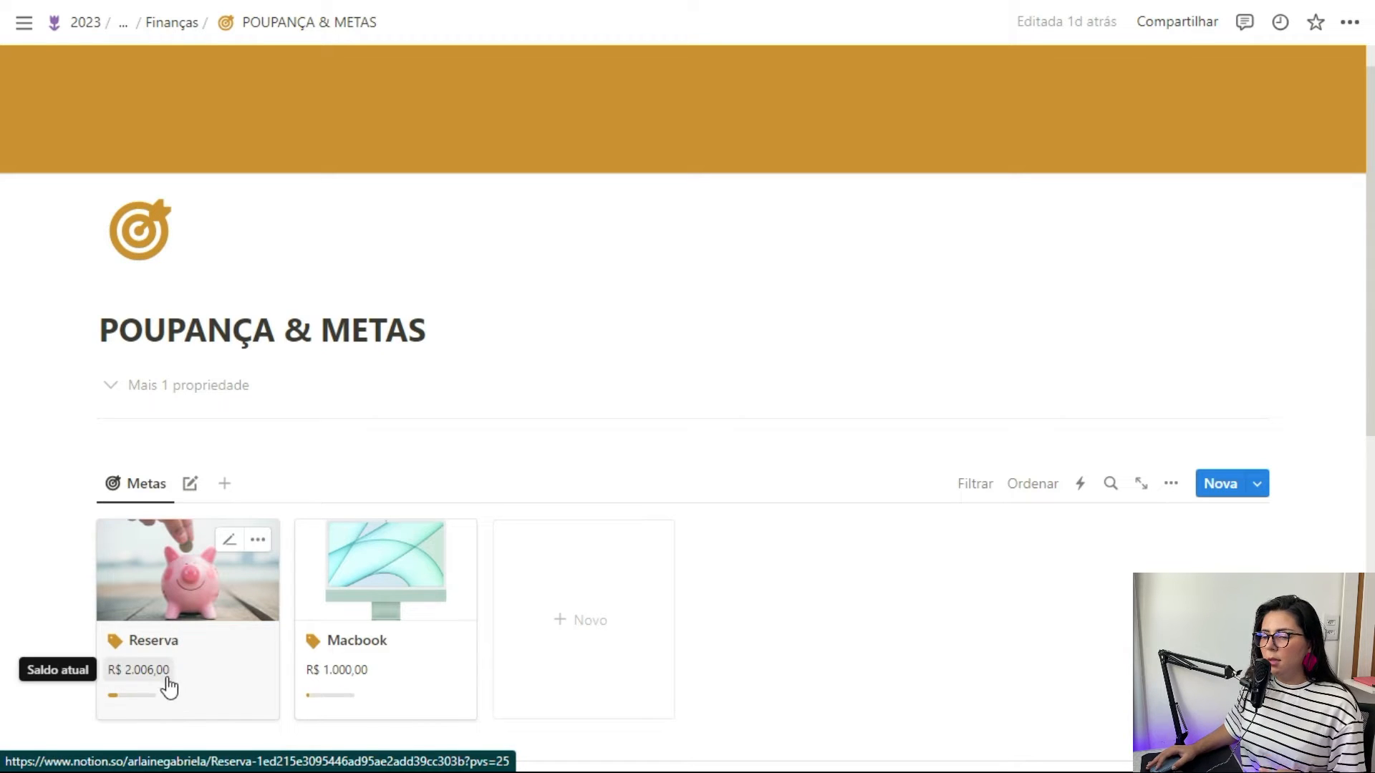
- On the POUPANÇA & METAS page, examine the progress formula of the Reserva goal and close it
click(140, 704)
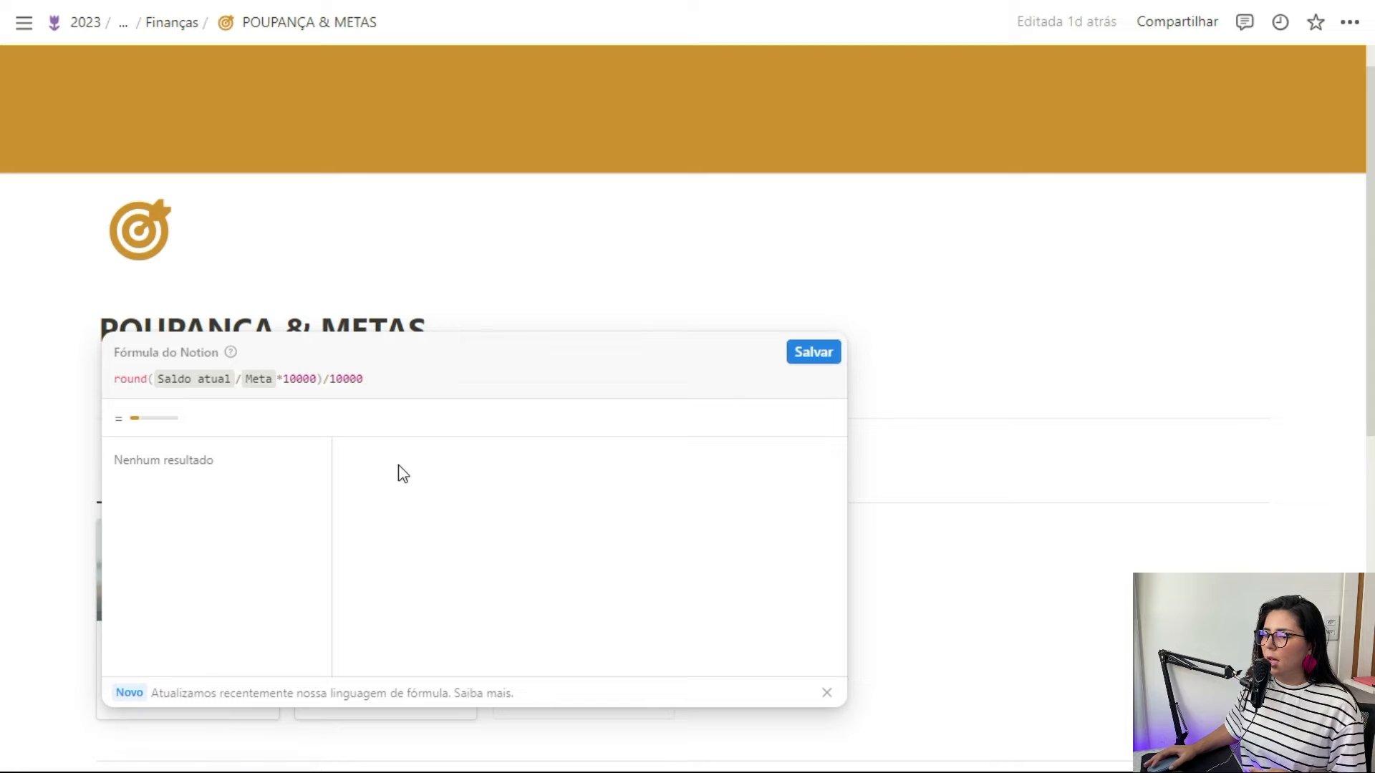
click(476, 283)
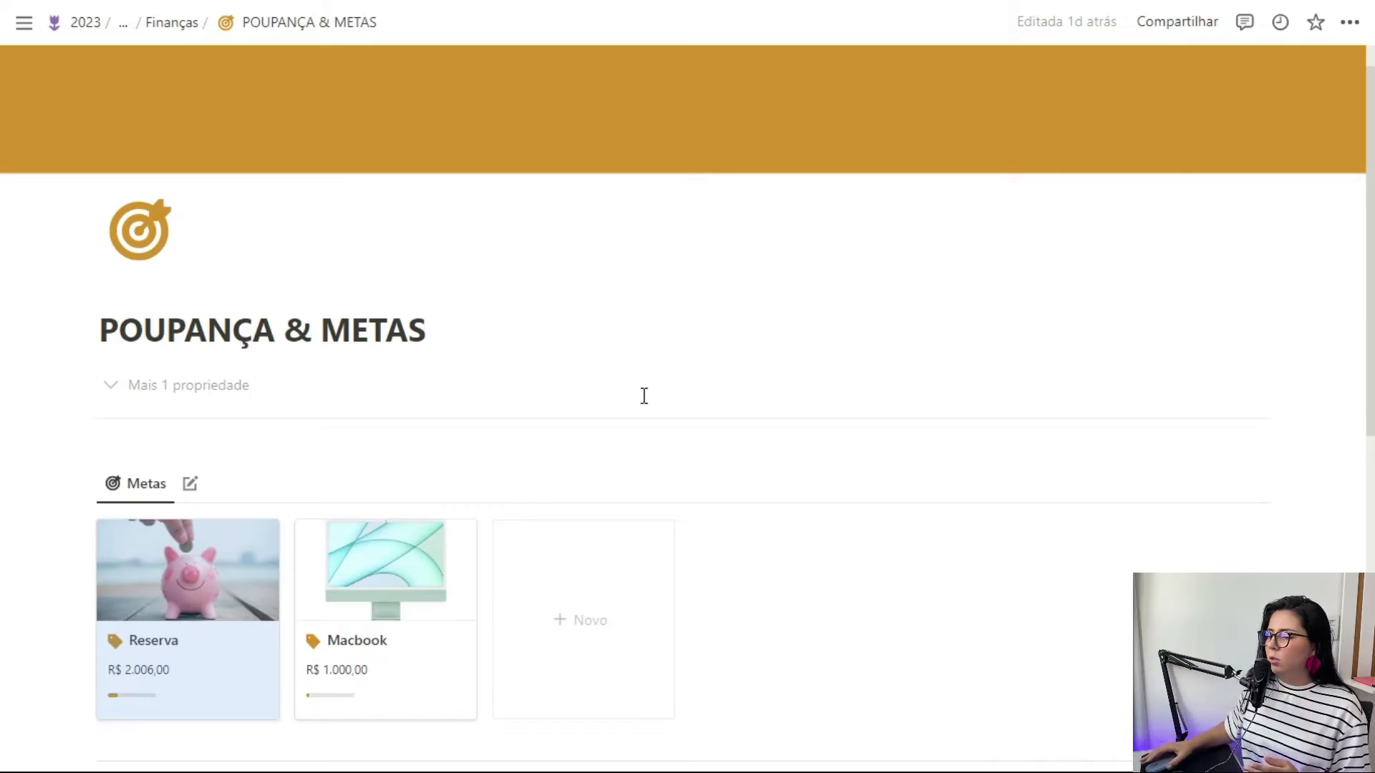
- Filter the Metas gallery by Progresso with the value 1, using the ≠ condition
click(975, 484)
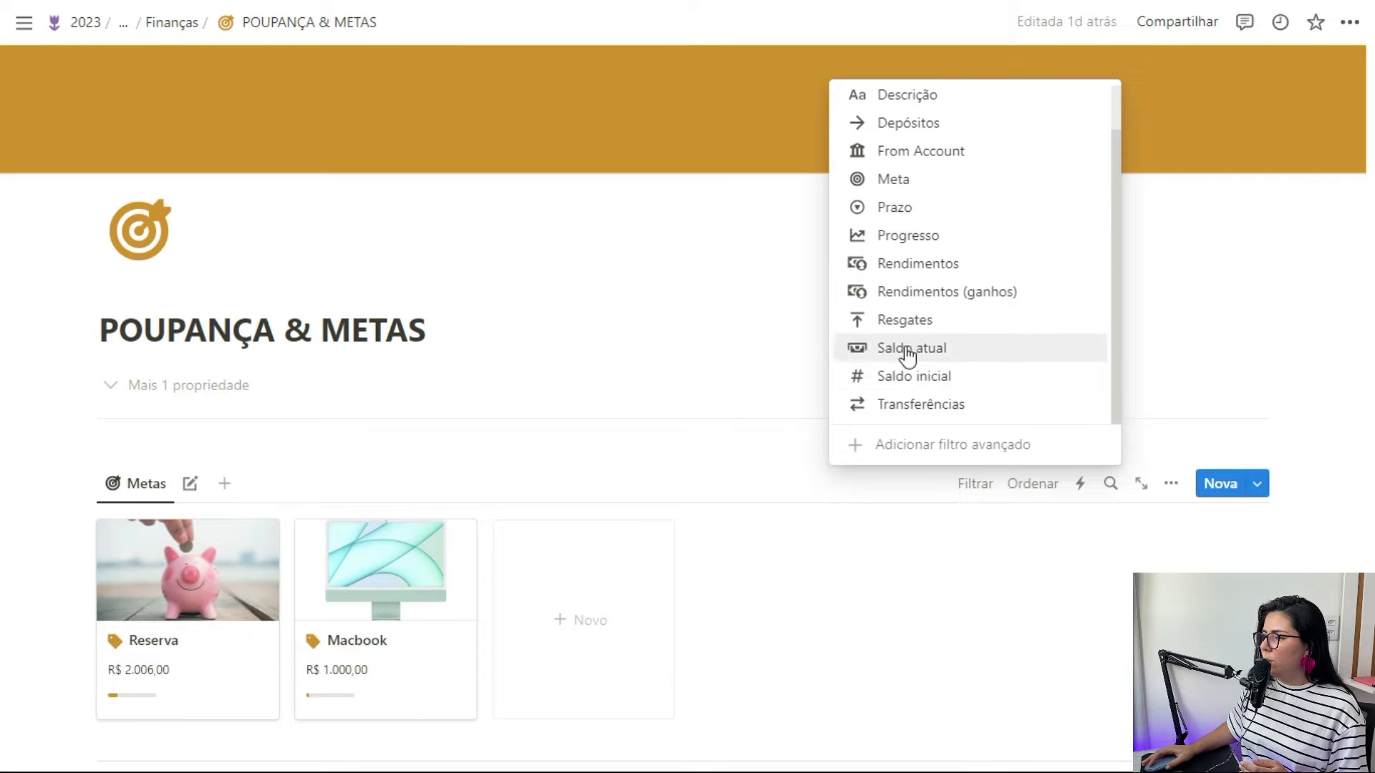
click(926, 237)
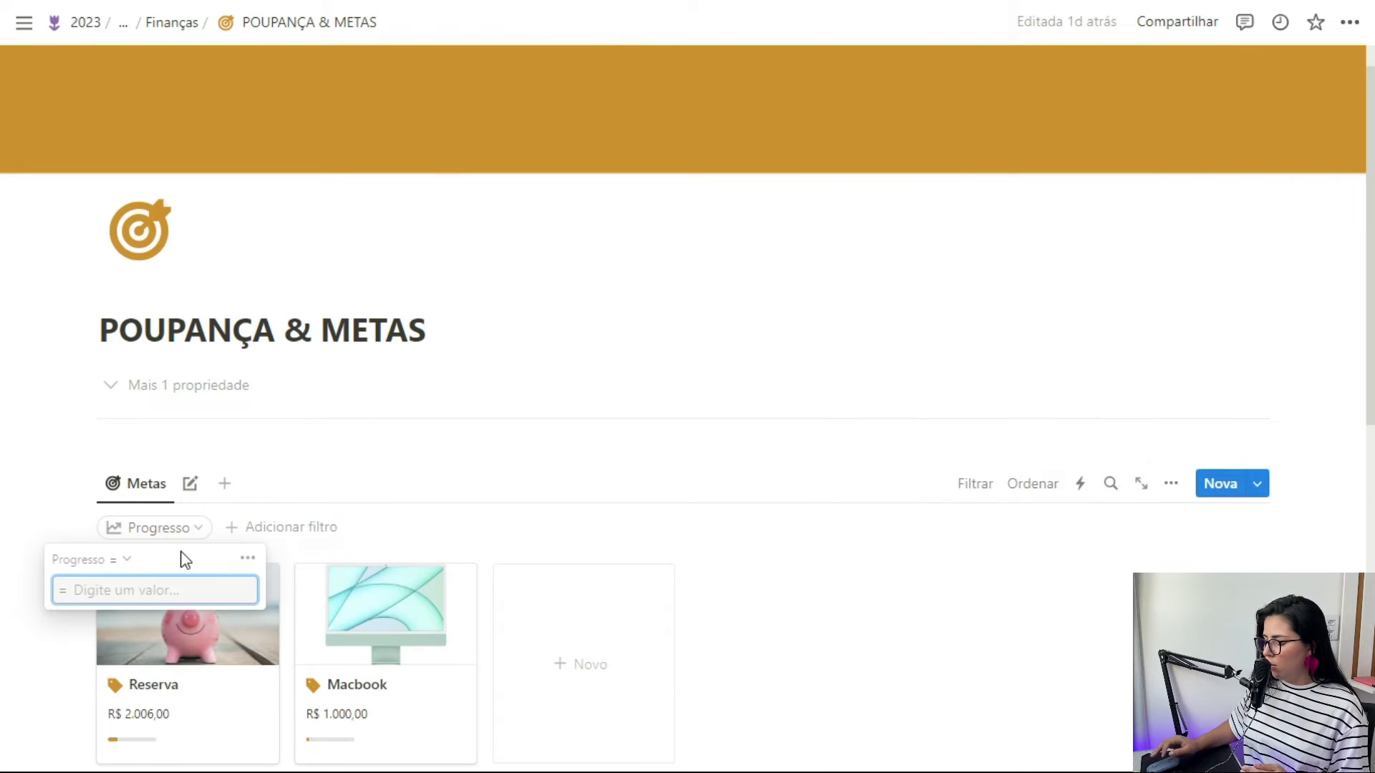
text(1)
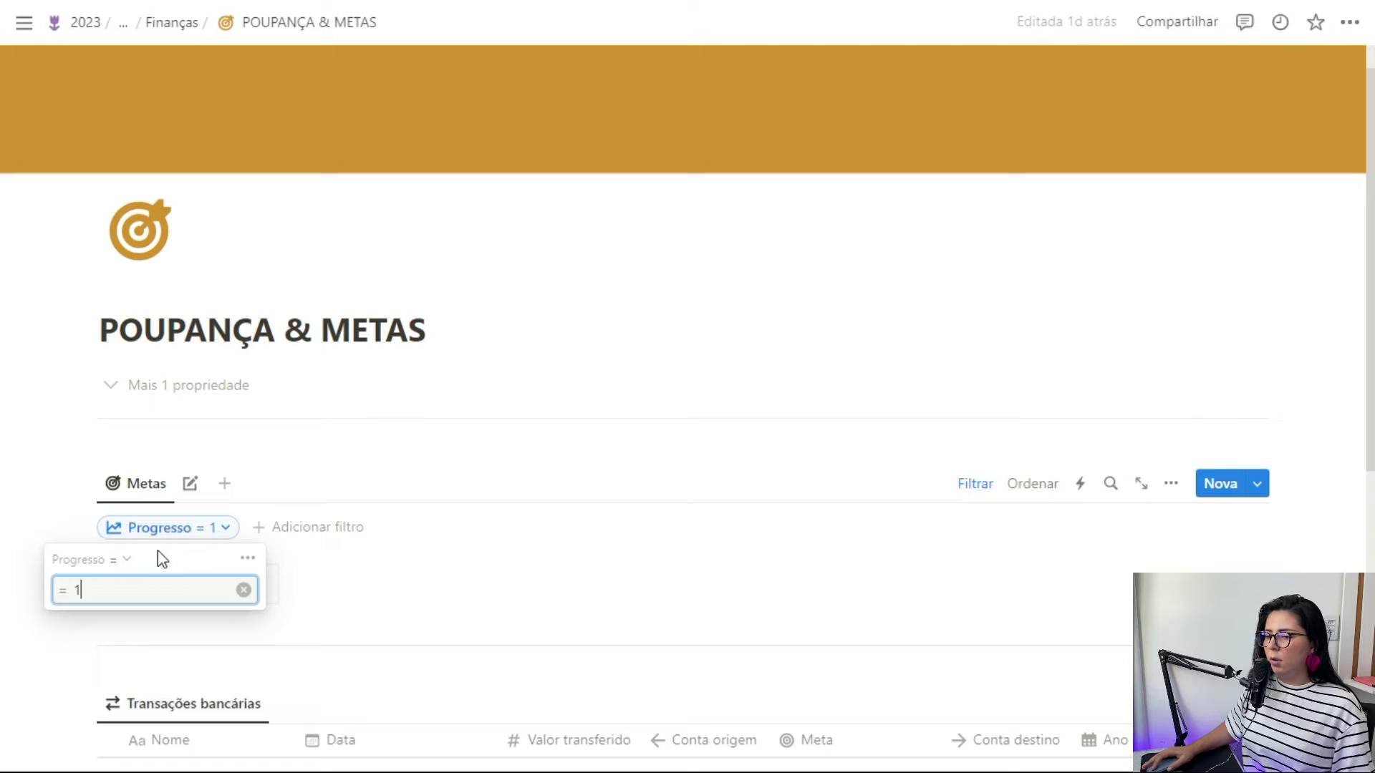
click(126, 561)
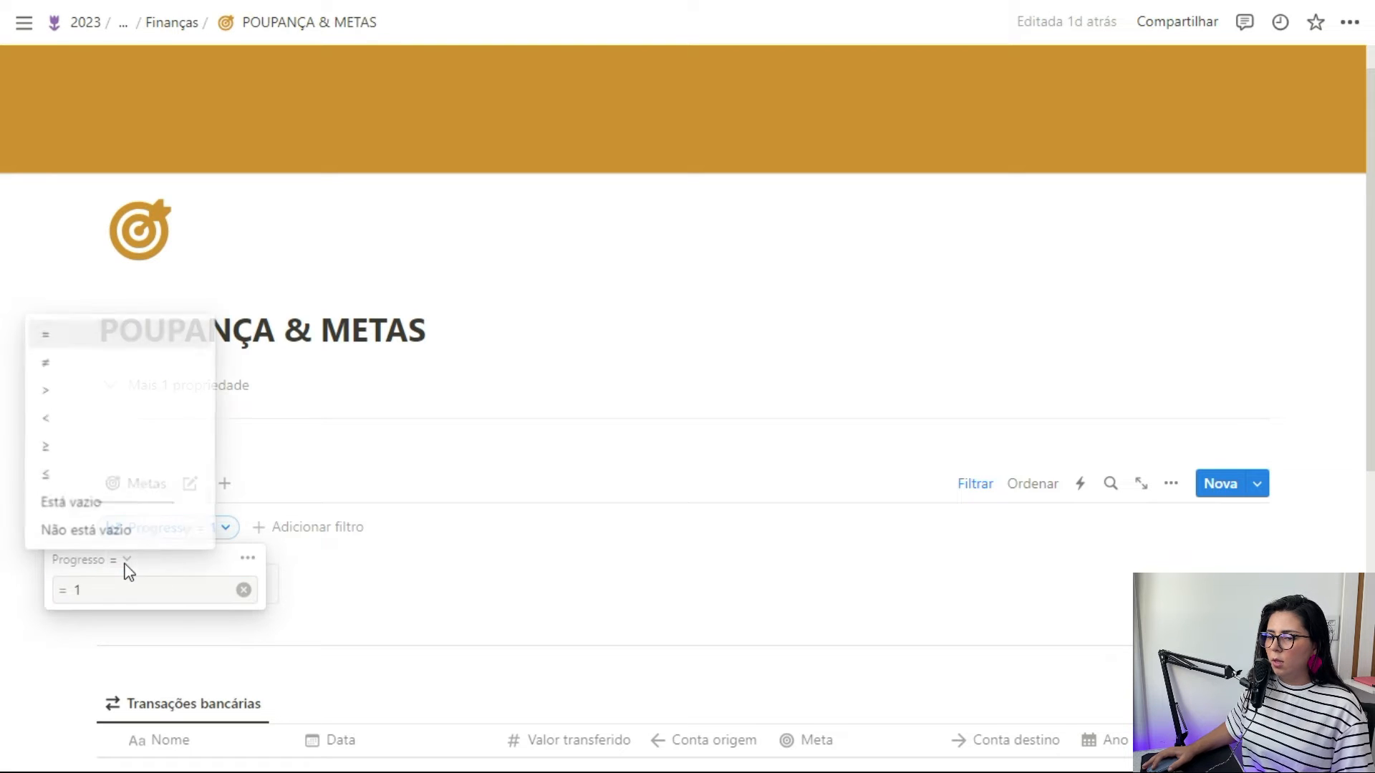
click(88, 362)
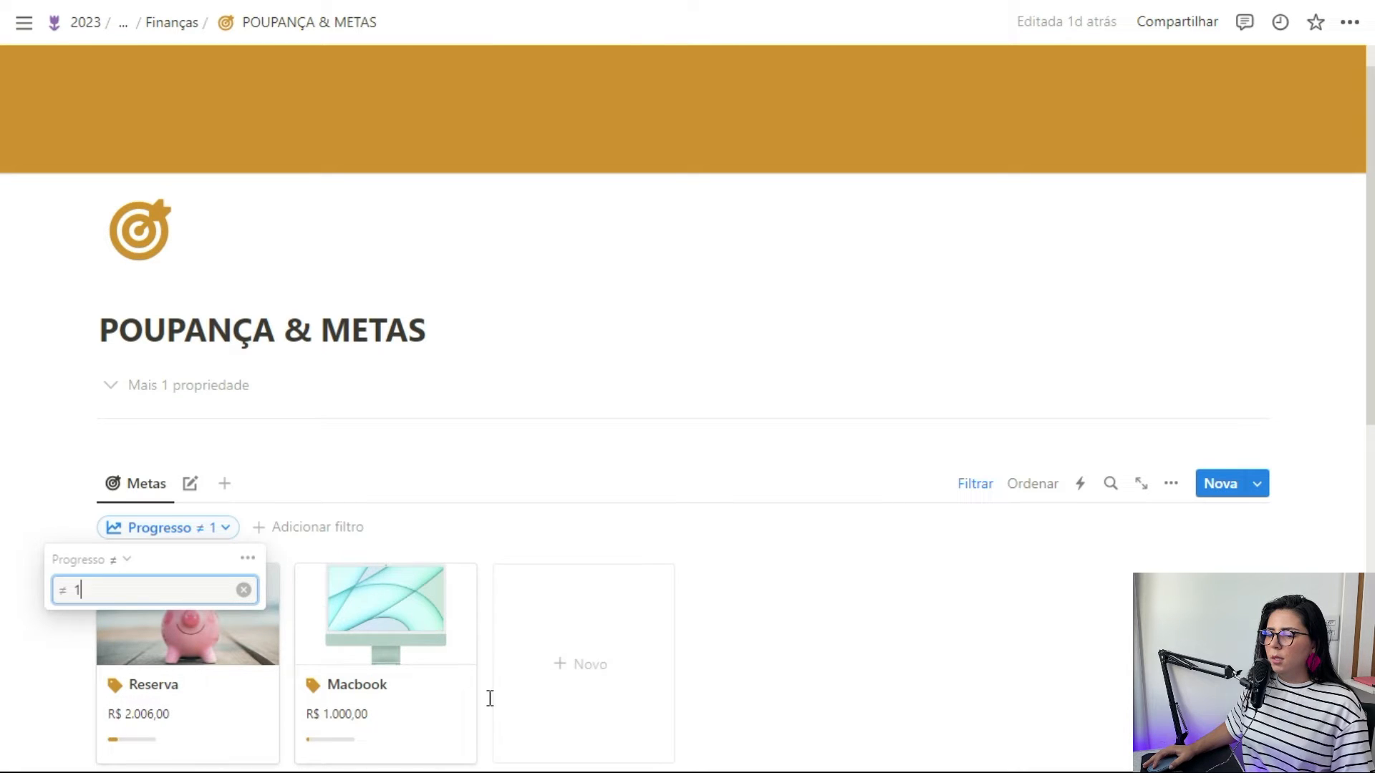
- Clear the value of the Progresso filter and delete the filter from the Metas gallery
click(244, 591)
click(247, 562)
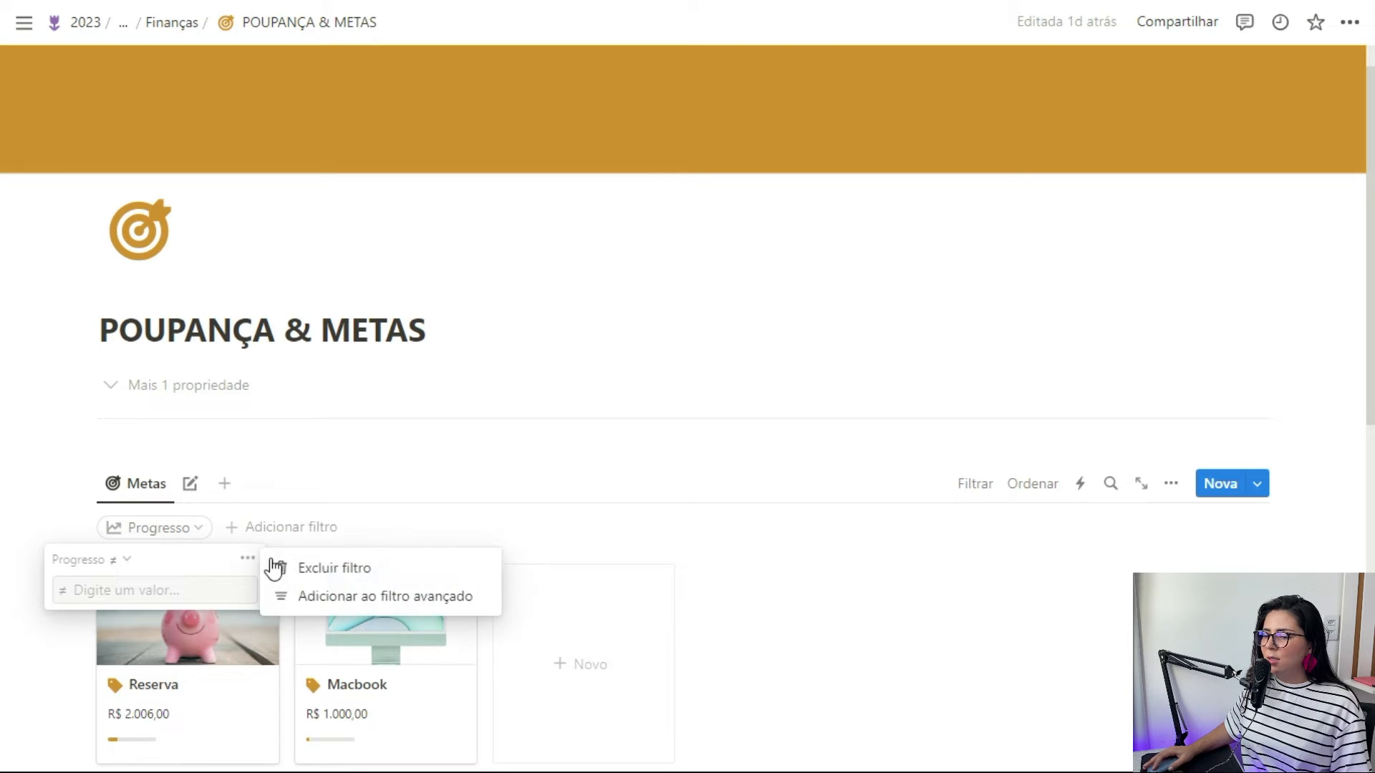
click(275, 566)
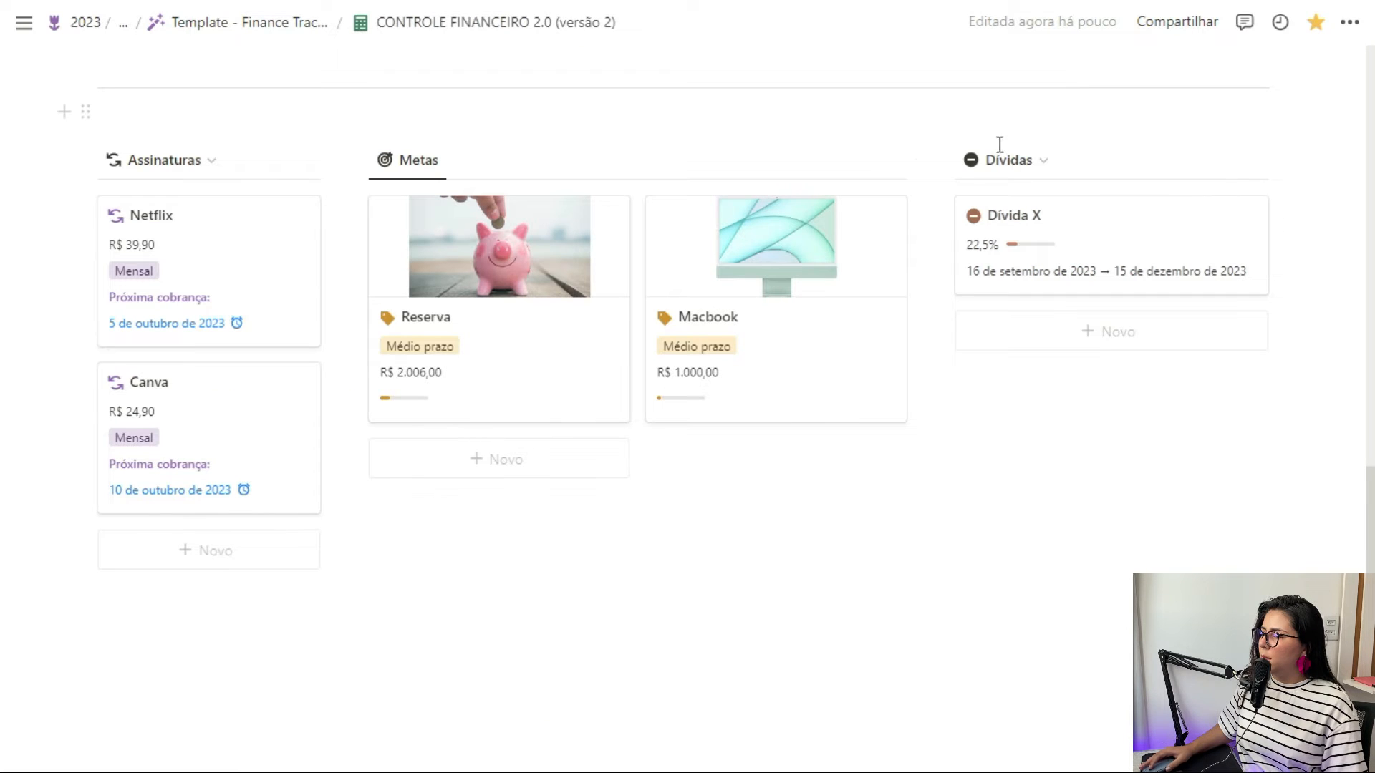
- On the CONTROLE FINANCEIRO 2.0 page, inspect the progress percentage of the Dívida X card
click(999, 251)
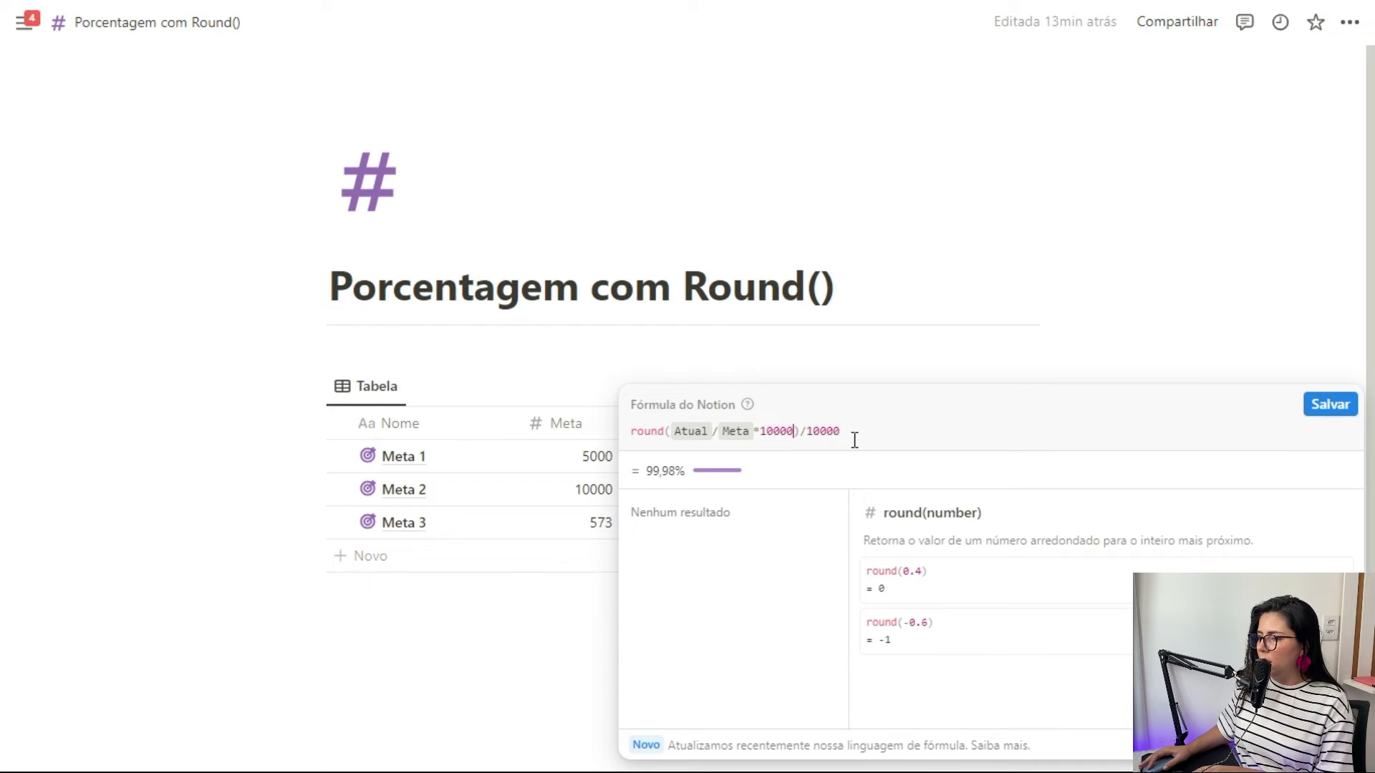
- In the Porcentagem com Round() table, change the Progresso formula to round(Atual/Meta*10000000)/10000000 and save it
text(000)
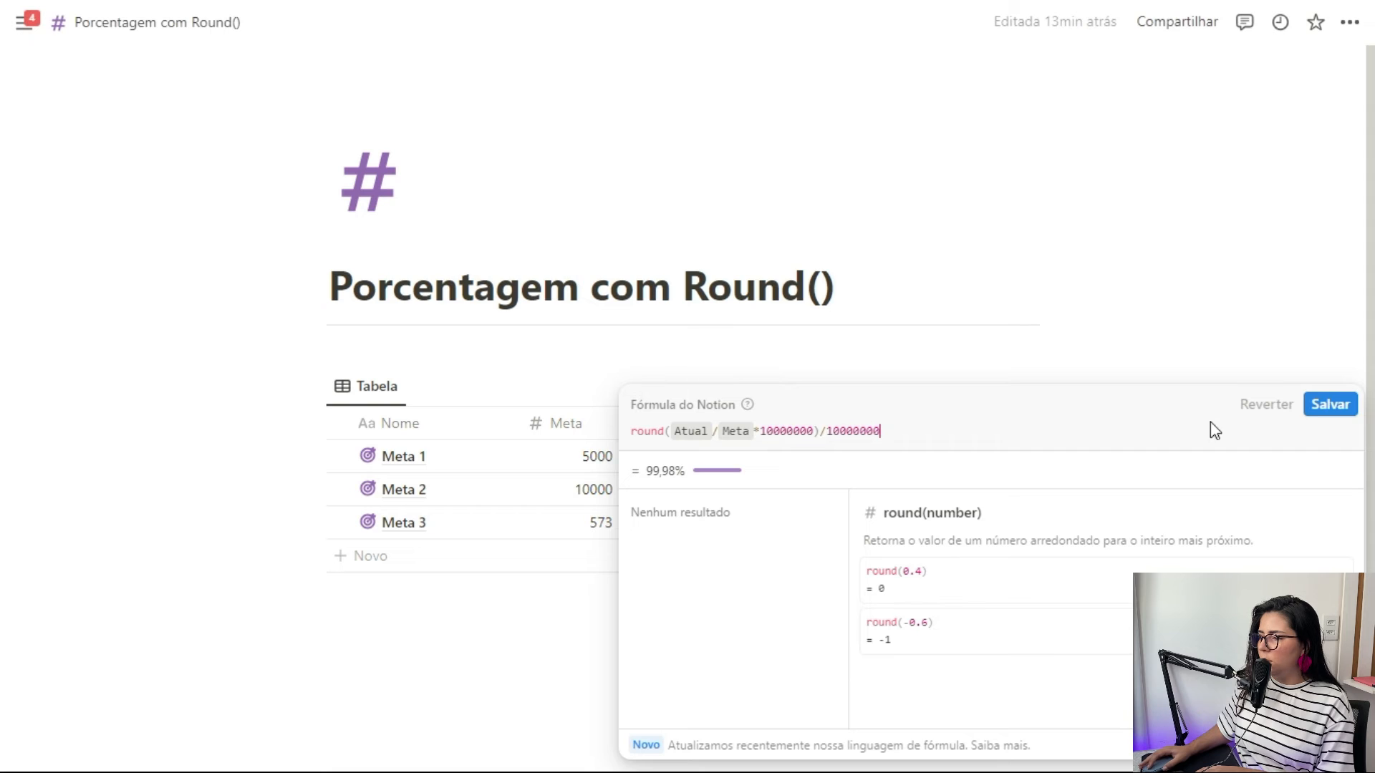
click(1332, 405)
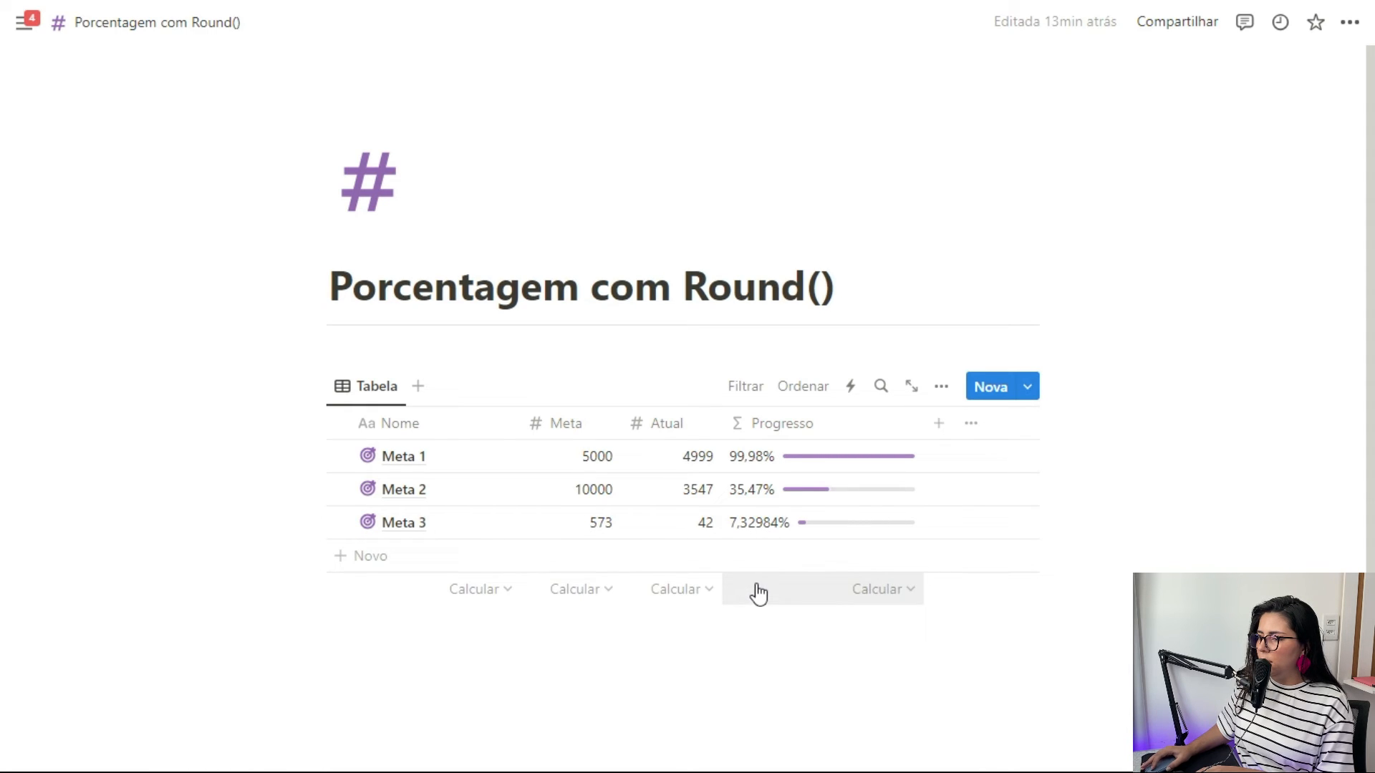
- Reopen the Progresso formula from Meta 3, examine the multiplier after Meta, and close it unchanged
click(774, 542)
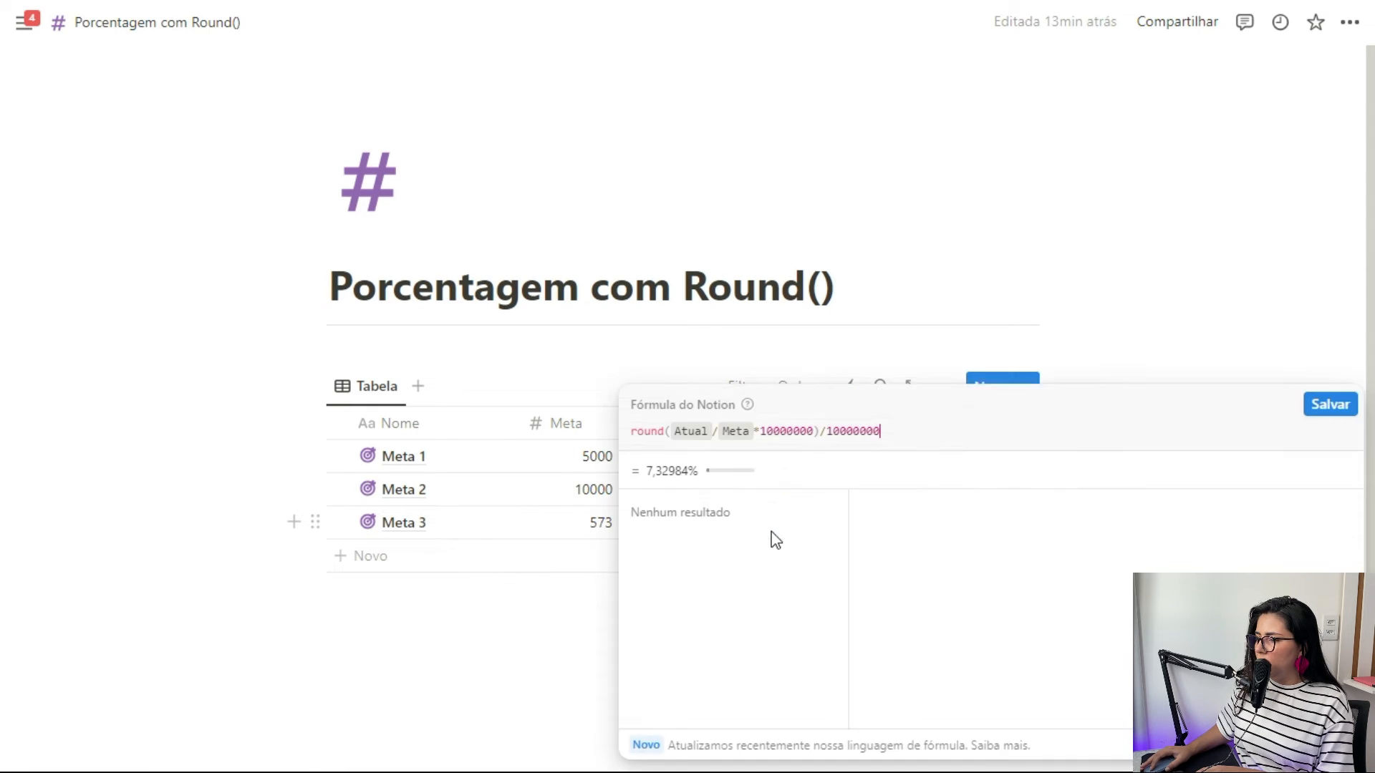
key(Escape)
click(772, 538)
drag(760, 431, 770, 432)
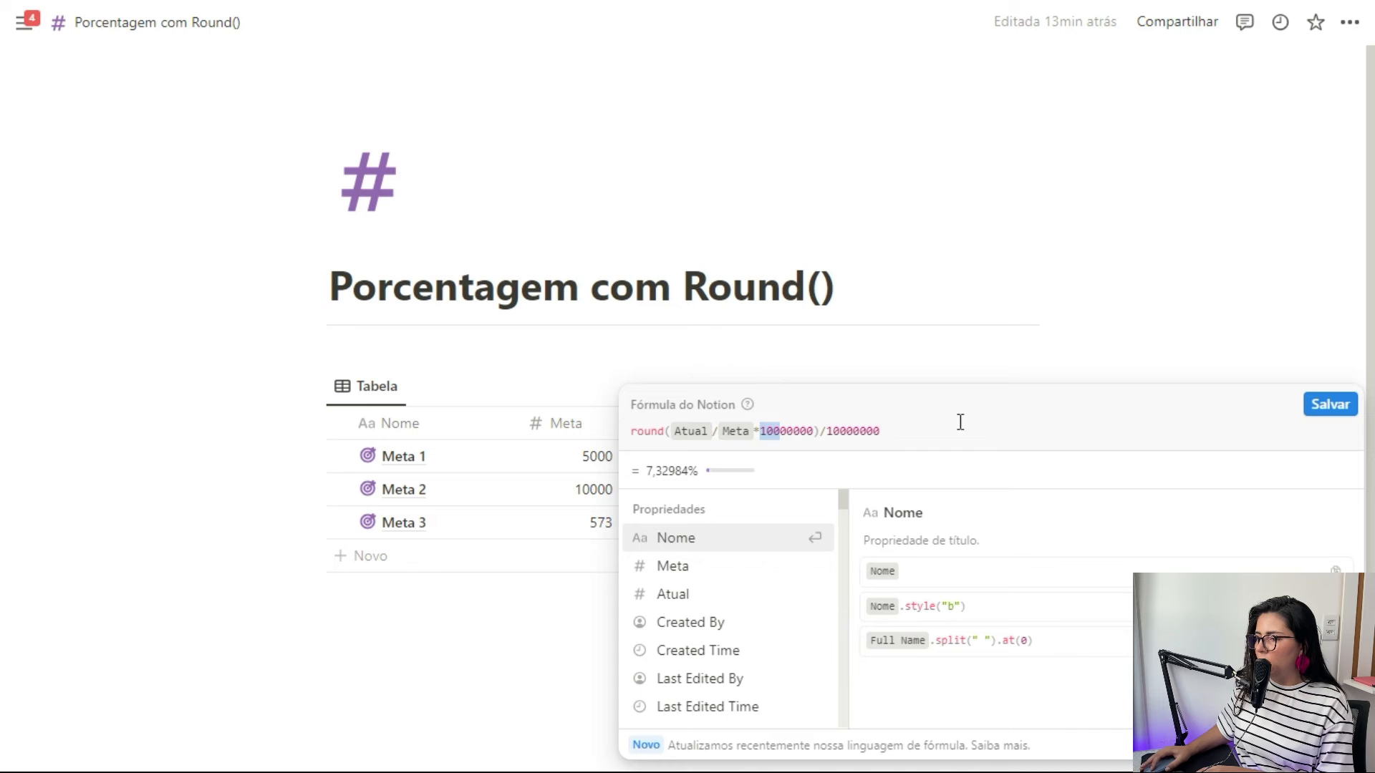
click(1328, 405)
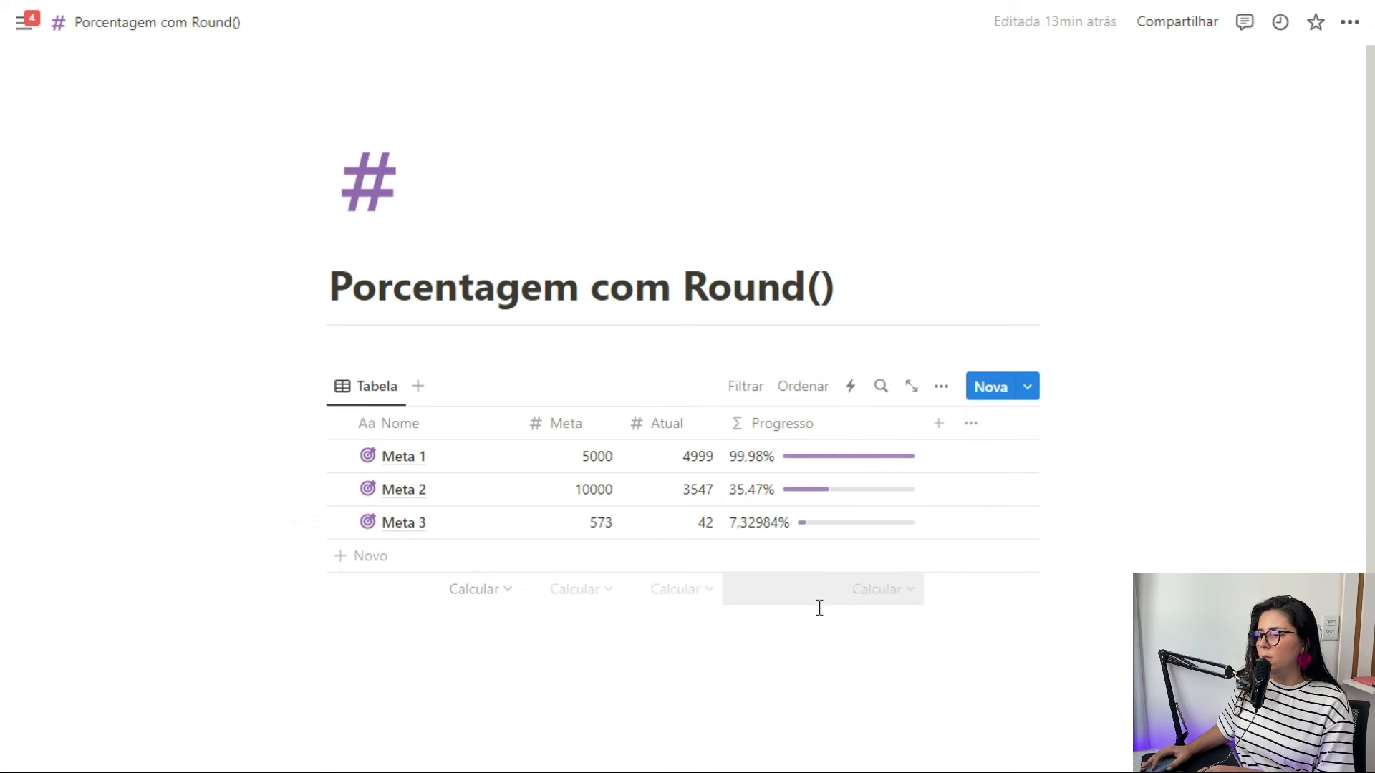
- Reduce both the multiplier and the divisor in the Progresso formula to 10000, and save it
click(777, 533)
key(BackSpace)
key(BackSpace)
key(BackSpace)
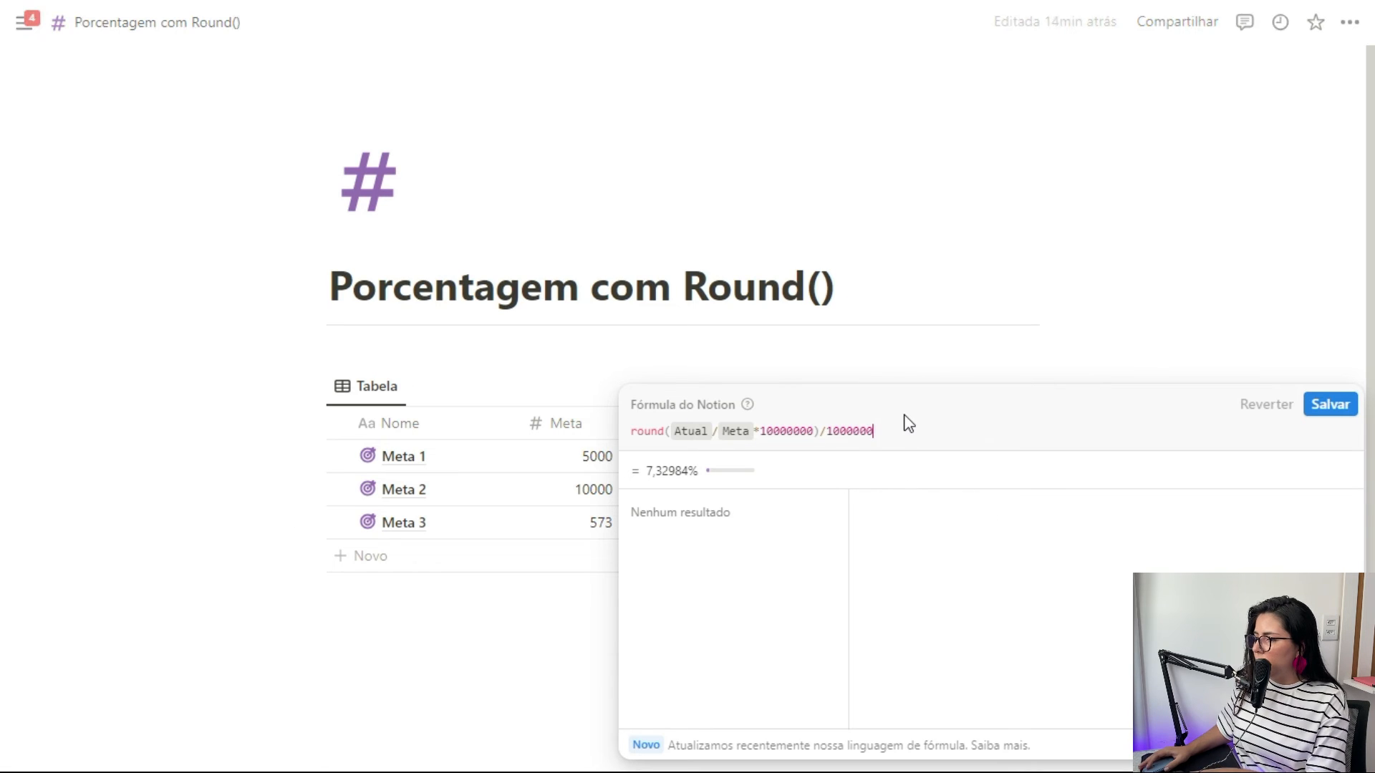
click(810, 433)
key(BackSpace)
key(BackSpace)
key(BackSpace)
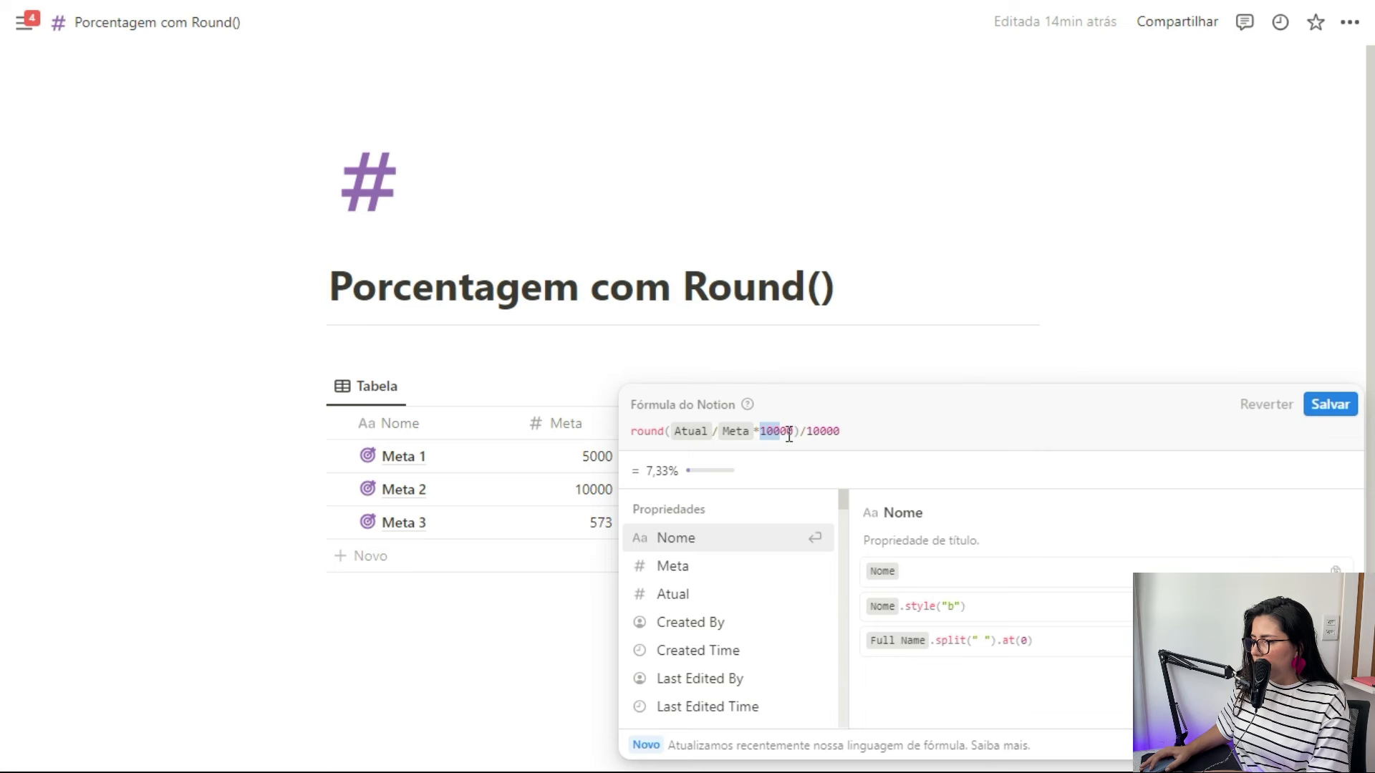
click(1331, 408)
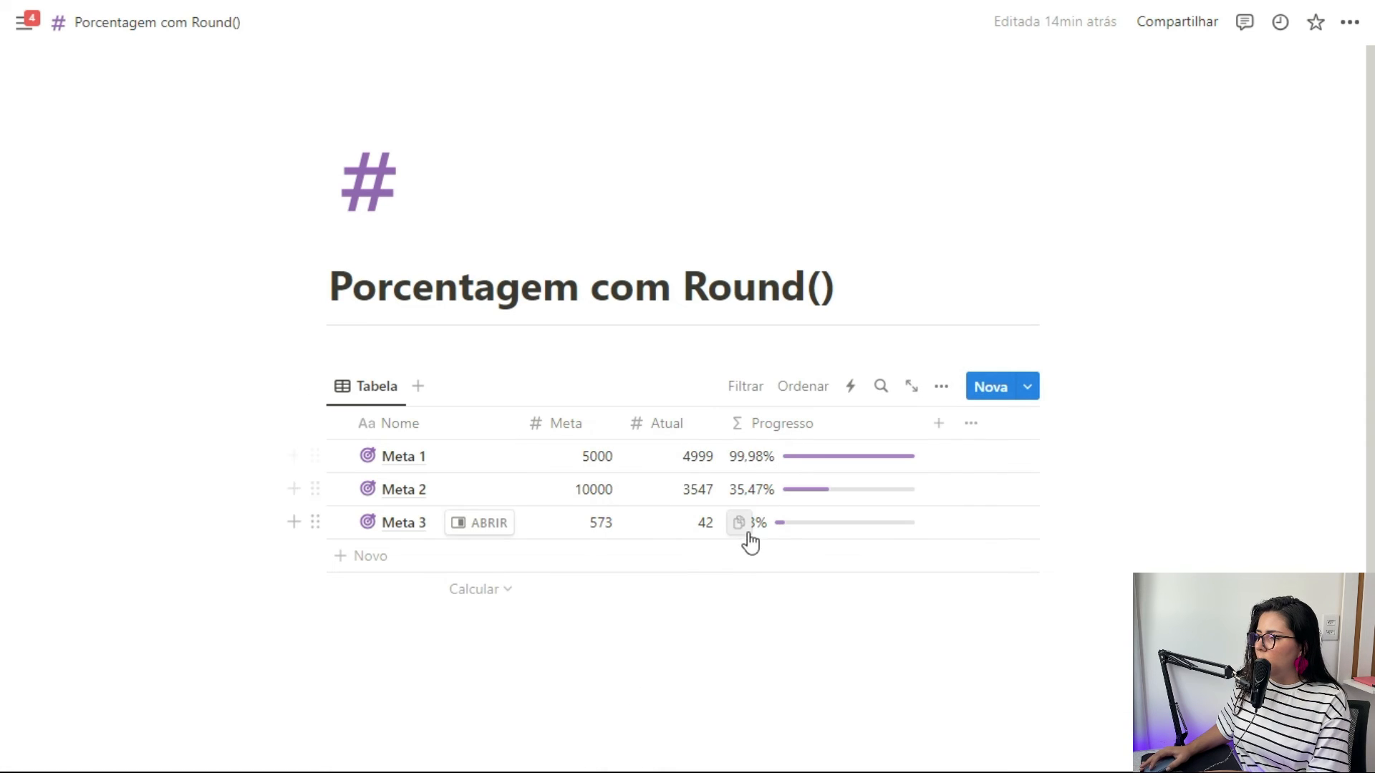